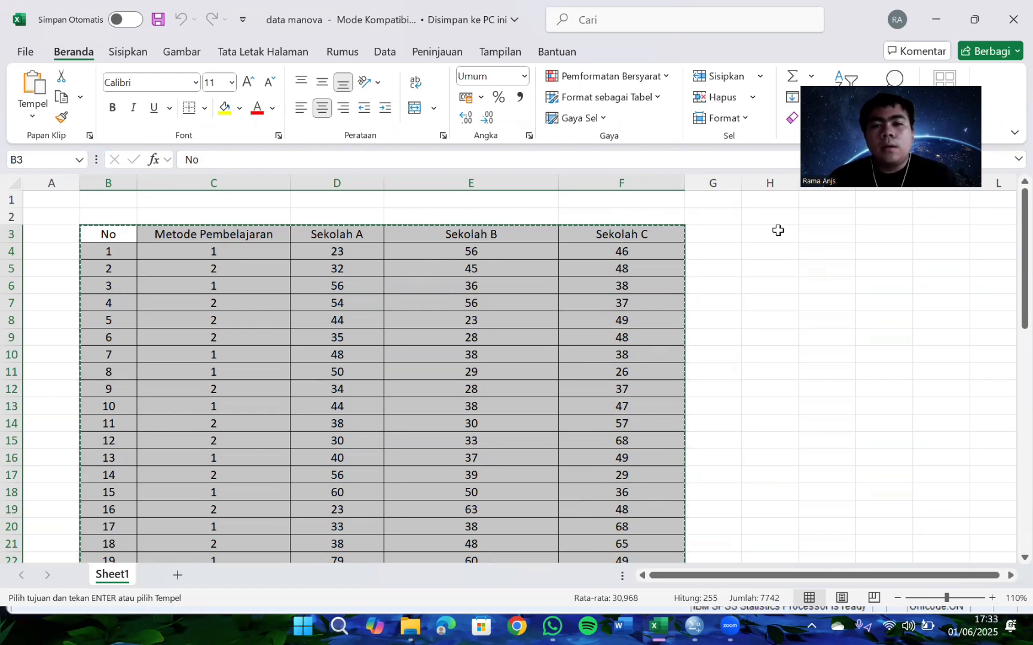
click(732, 233)
click(754, 228)
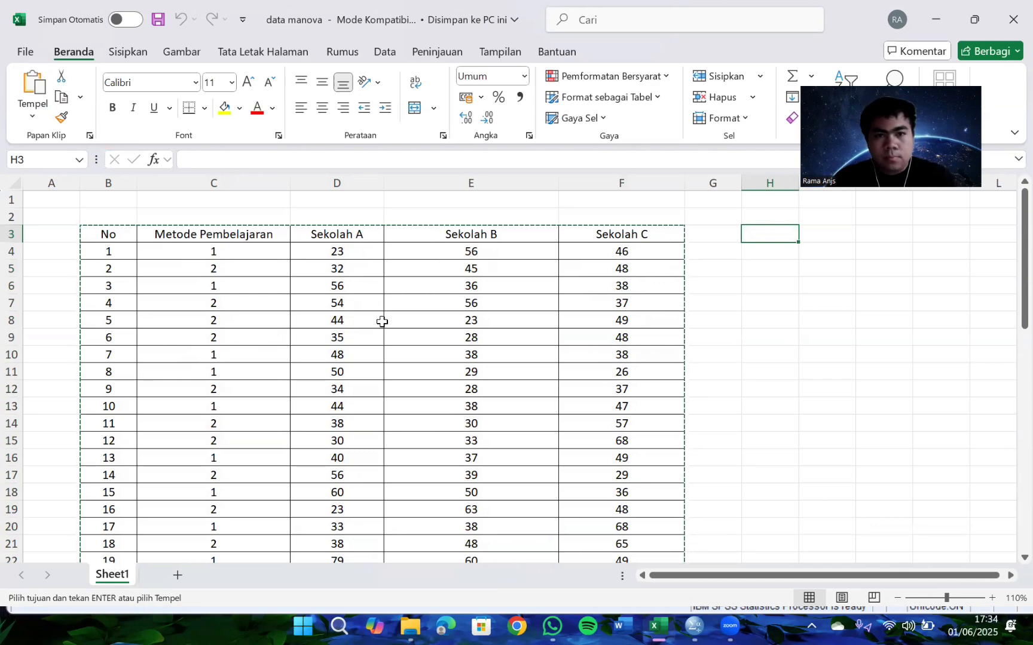
click(815, 365)
click(755, 283)
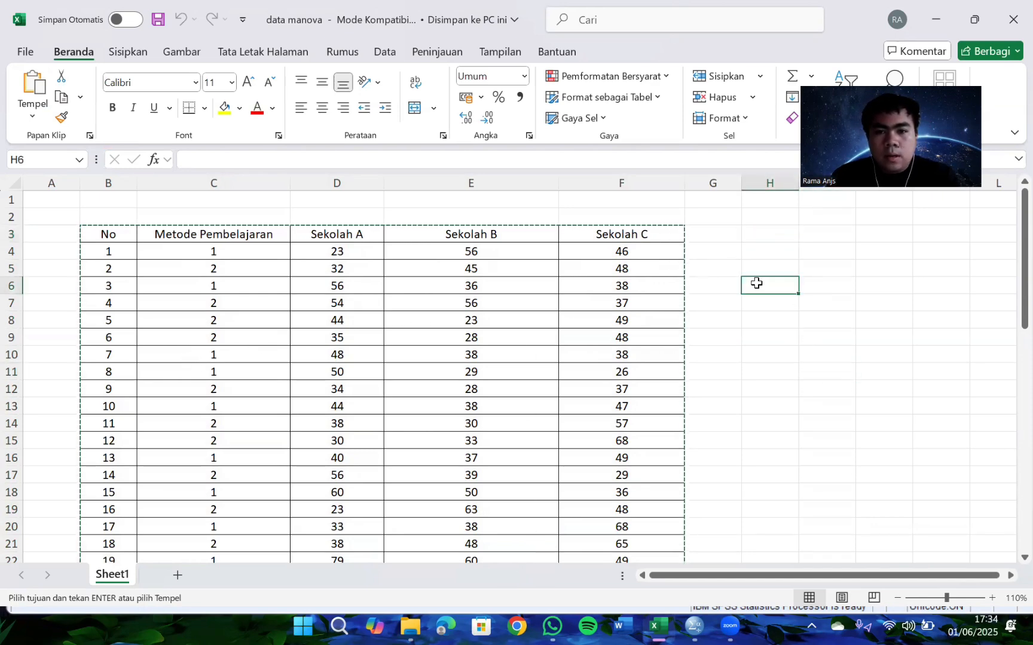
scroll(219, 298, down, 1)
scroll(136, 238, up, 1)
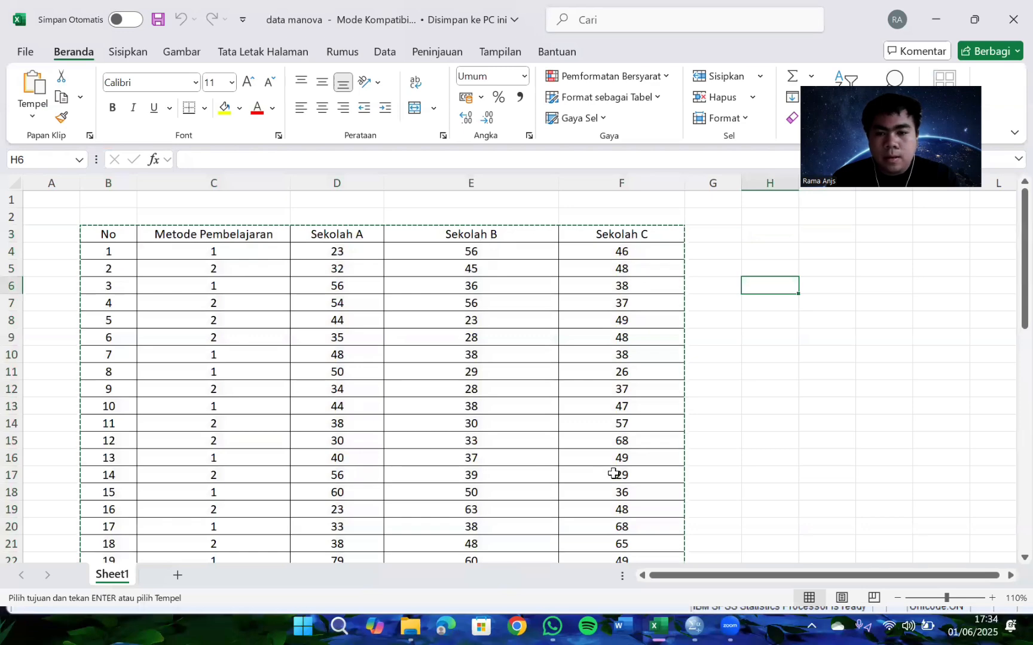
scroll(226, 253, down, 3)
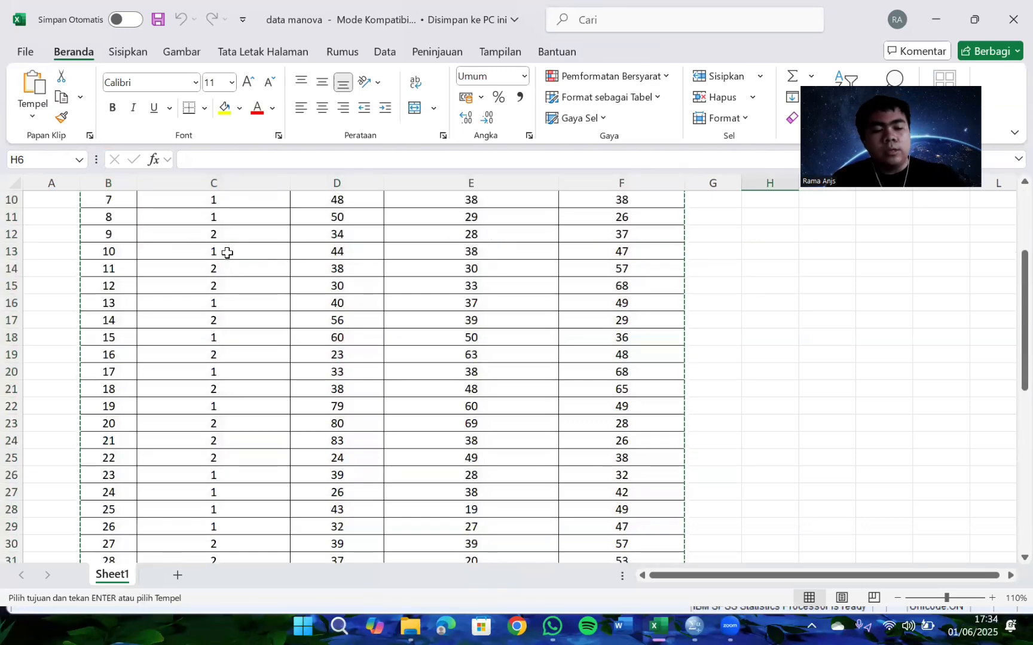
Copy the whole table with its headers, from B3 to F53, and paste it with variable names into the empty dataset in SPSS.
scroll(107, 230, up, 3)
drag(105, 233, 670, 505)
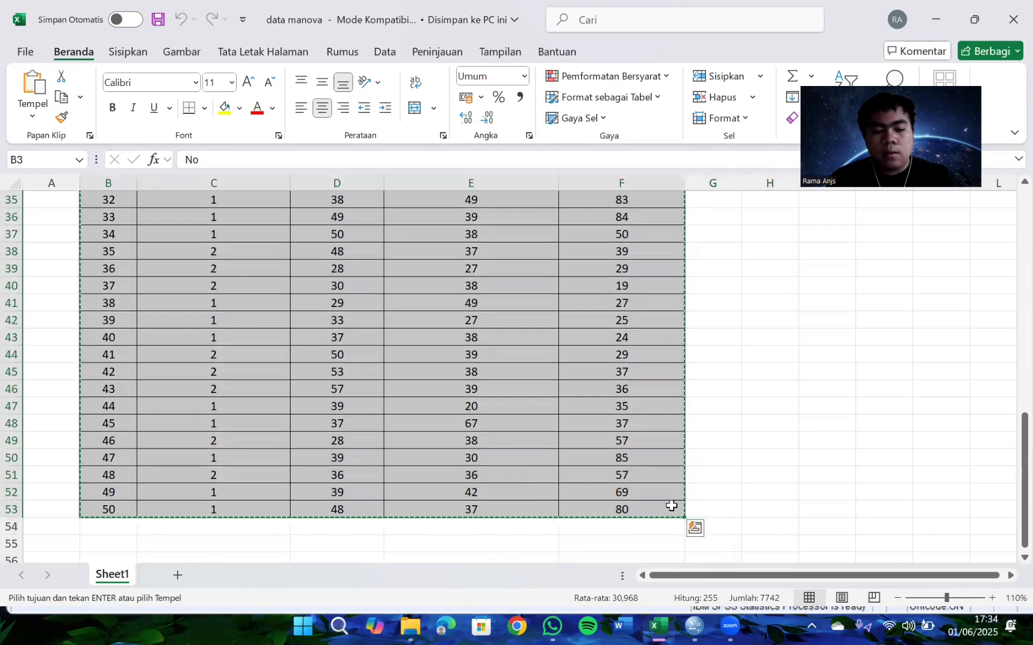
click(607, 507)
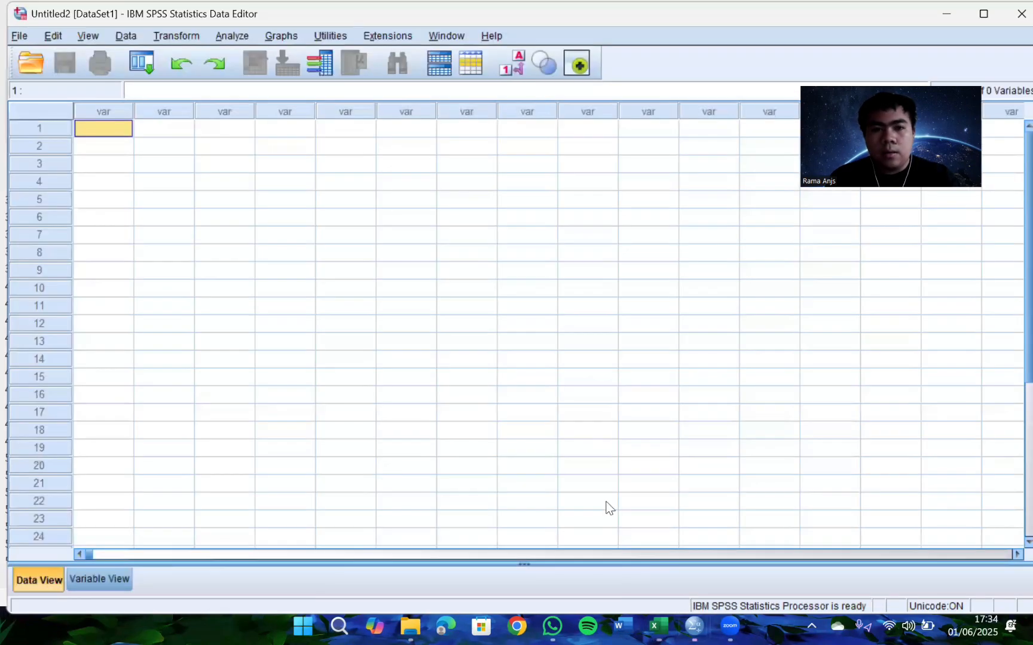
right_click(100, 126)
click(154, 240)
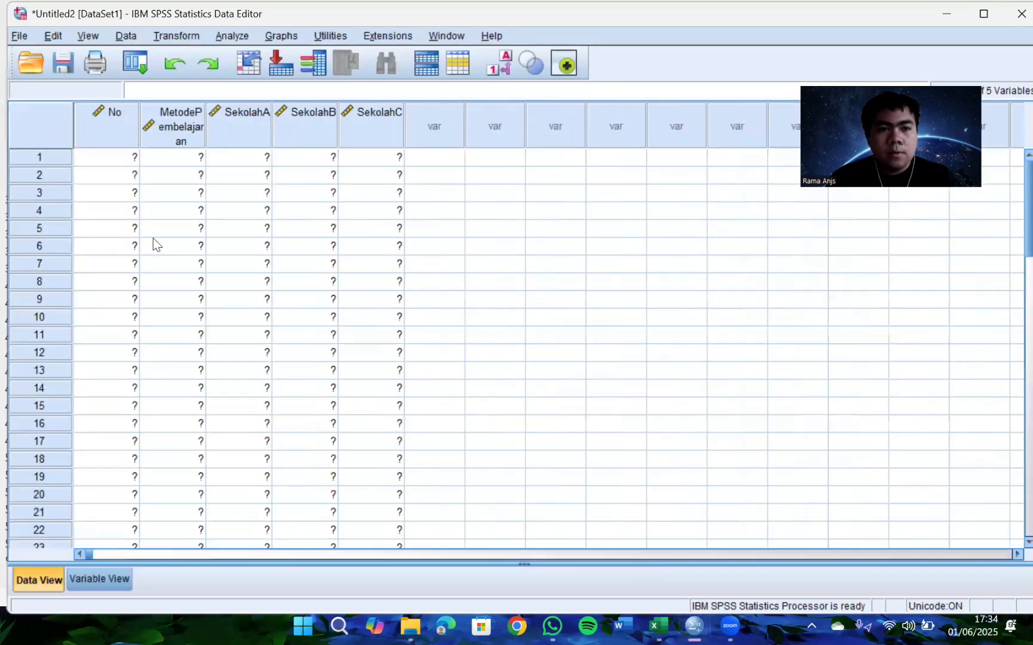
Add the value label "metode konvesional" for value 1 of the Metode Pembelajaran variable.
click(98, 577)
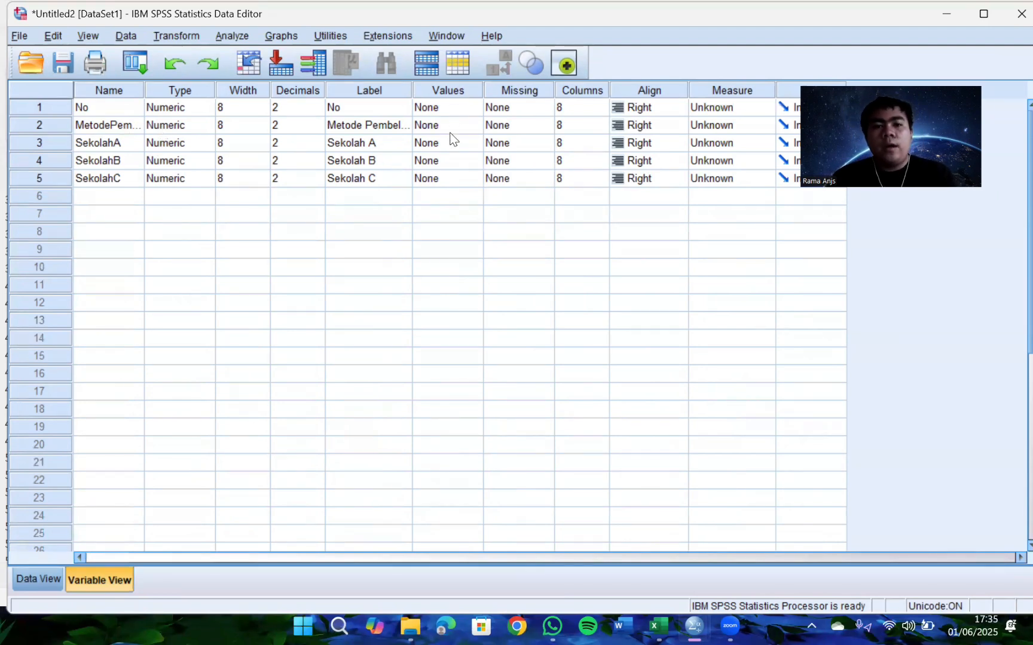
click(471, 126)
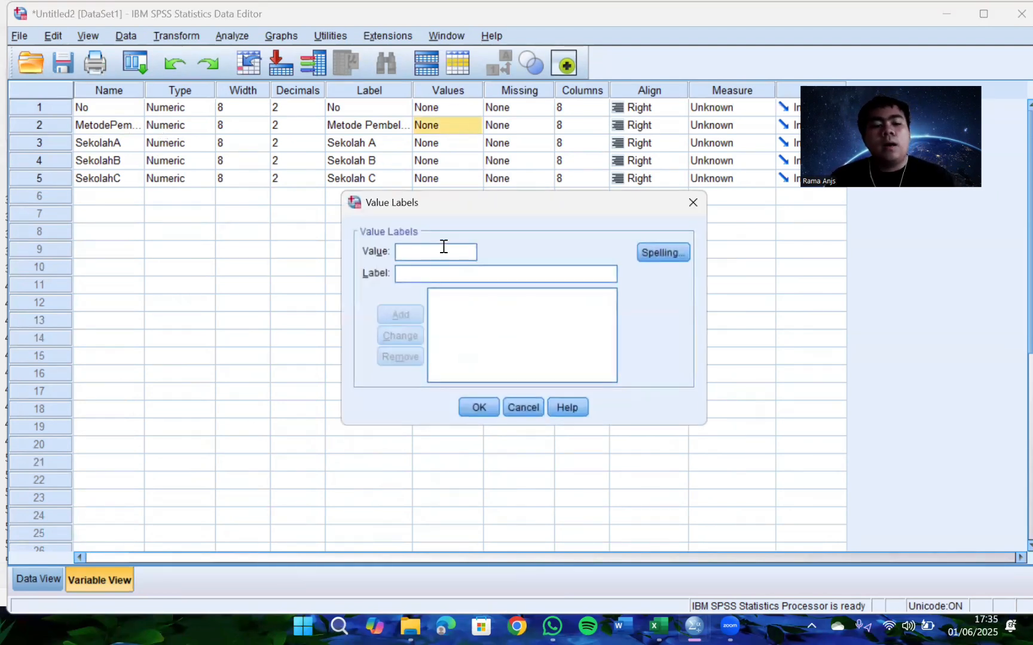
text(1)
key(Tab)
text(metode)
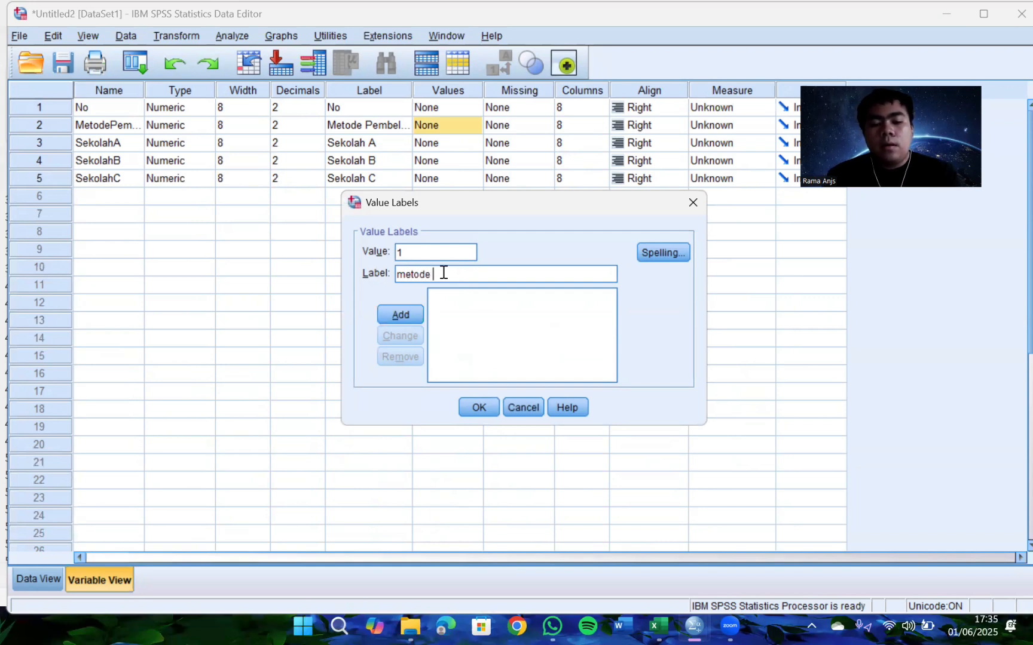
text( konvesional)
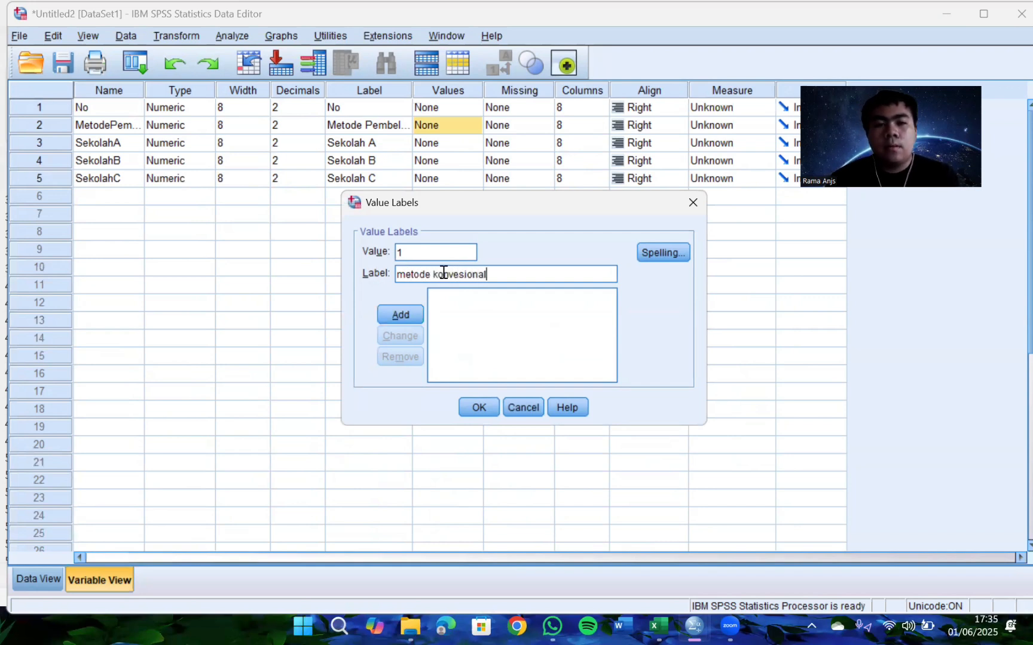
click(400, 314)
Add the label "metode moderen" for value 2 of Metode Pembelajaran and accept the value labels.
text(2)
key(Tab)
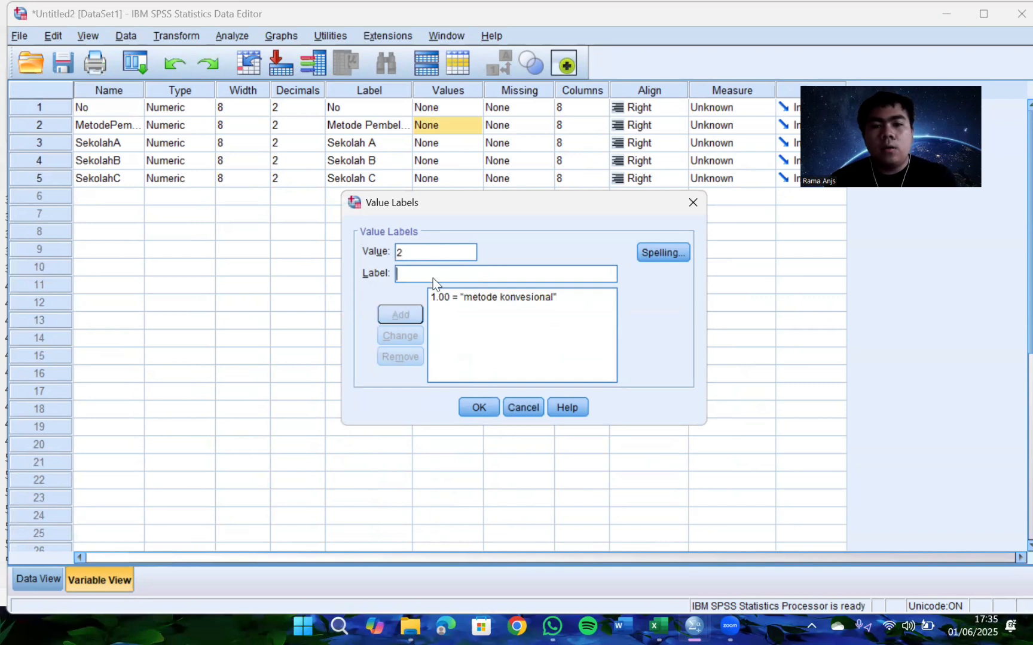
text(metode nmid)
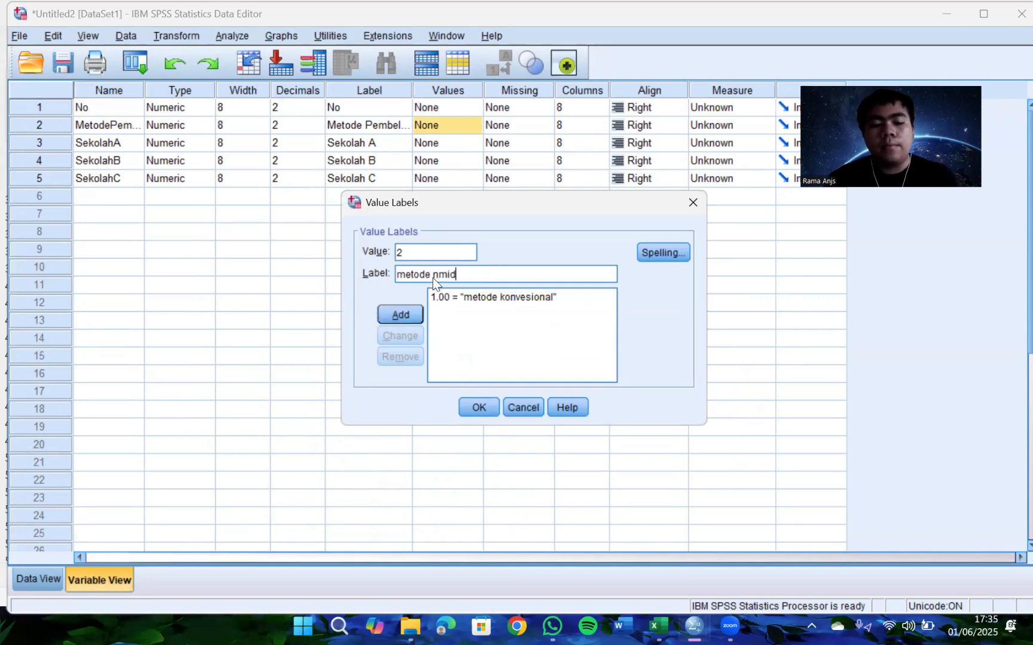
text(eren)
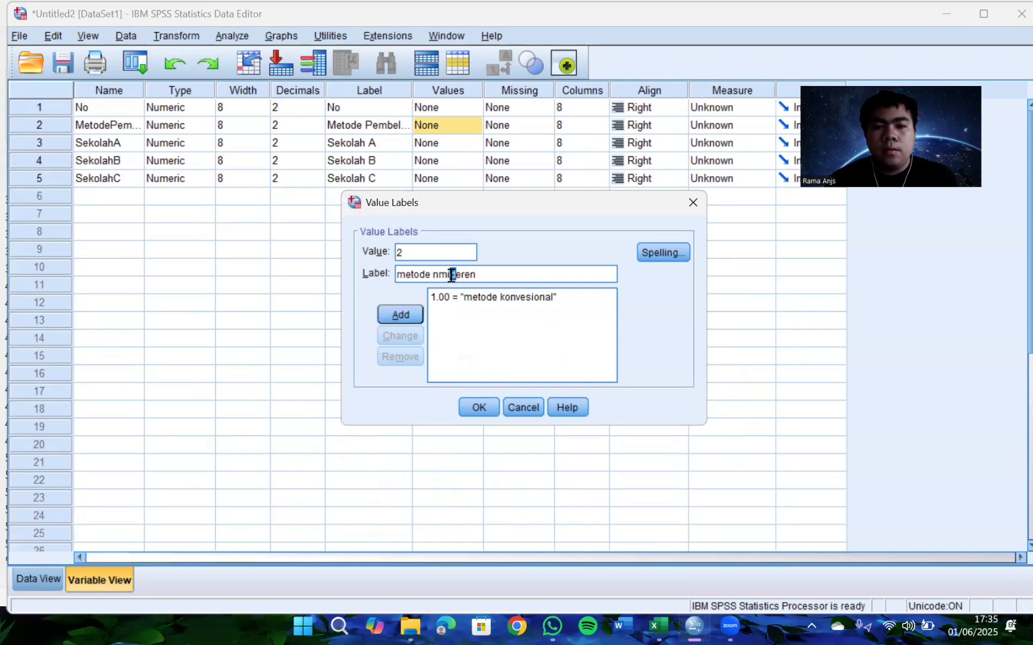
click(451, 274)
key(BackSpace)
key(BackSpace)
key(BackSpace)
key(BackSpace)
text(mod)
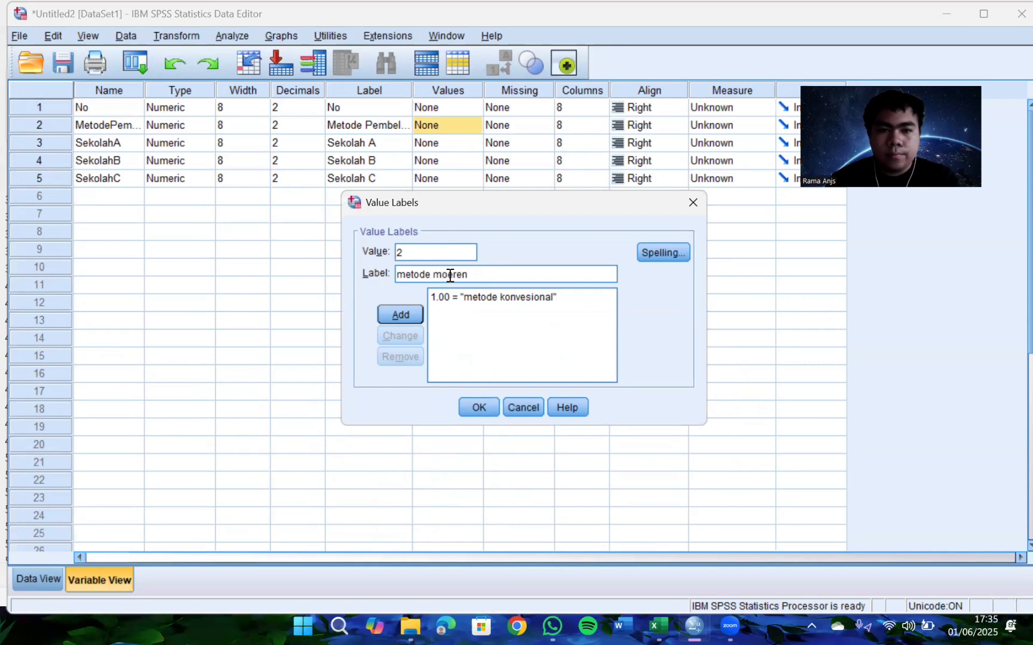
click(402, 313)
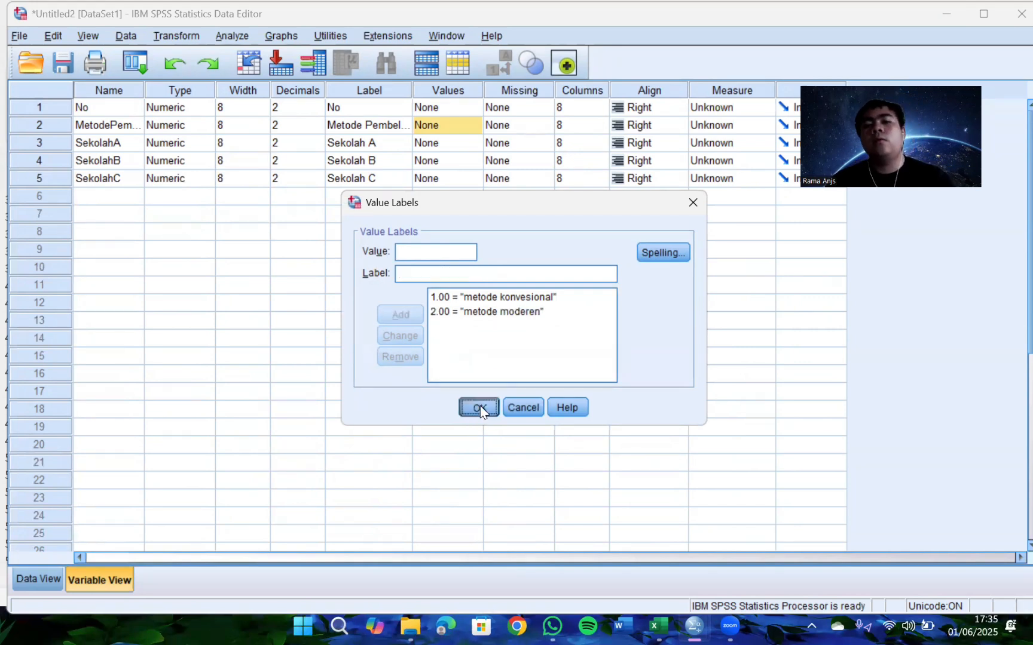
click(478, 409)
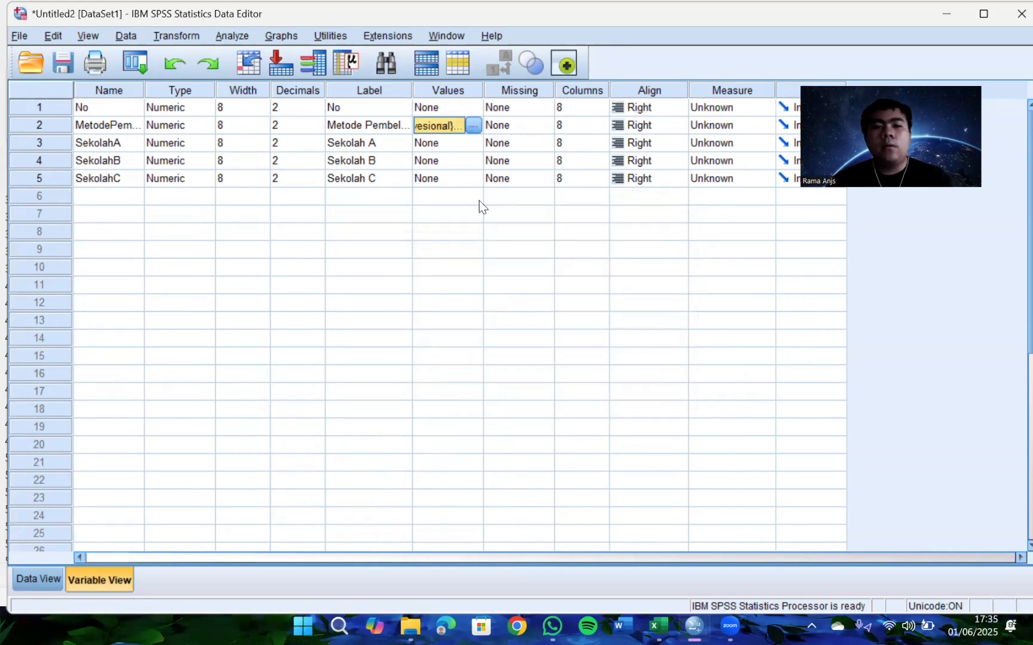
Set the measurement level of all five variables, from No through SekolahC, to Scale.
click(754, 108)
click(759, 125)
click(755, 142)
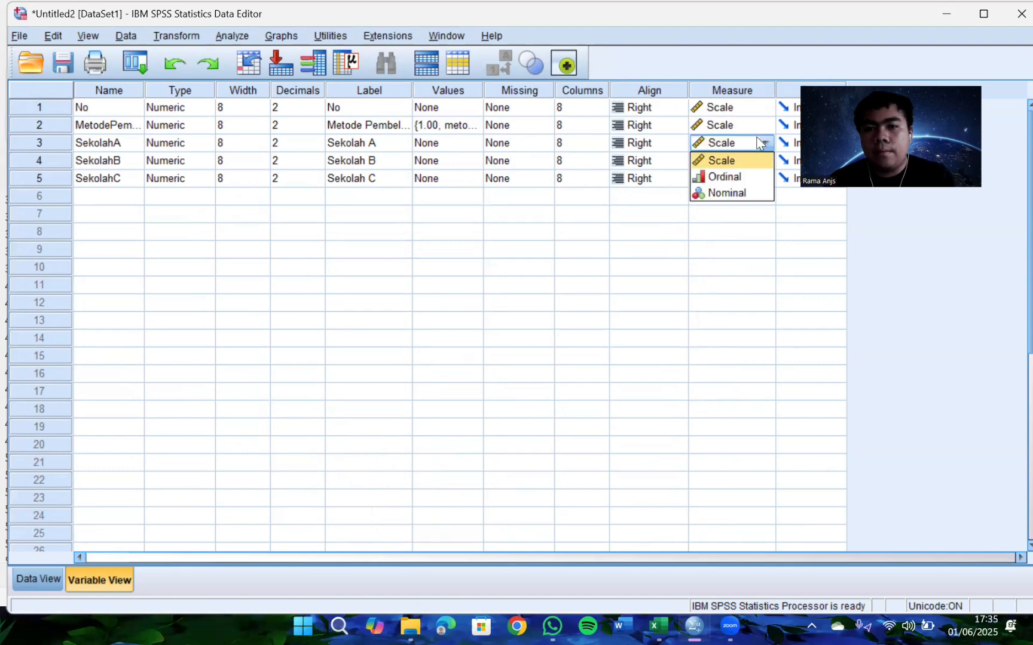
click(739, 161)
click(744, 166)
click(743, 173)
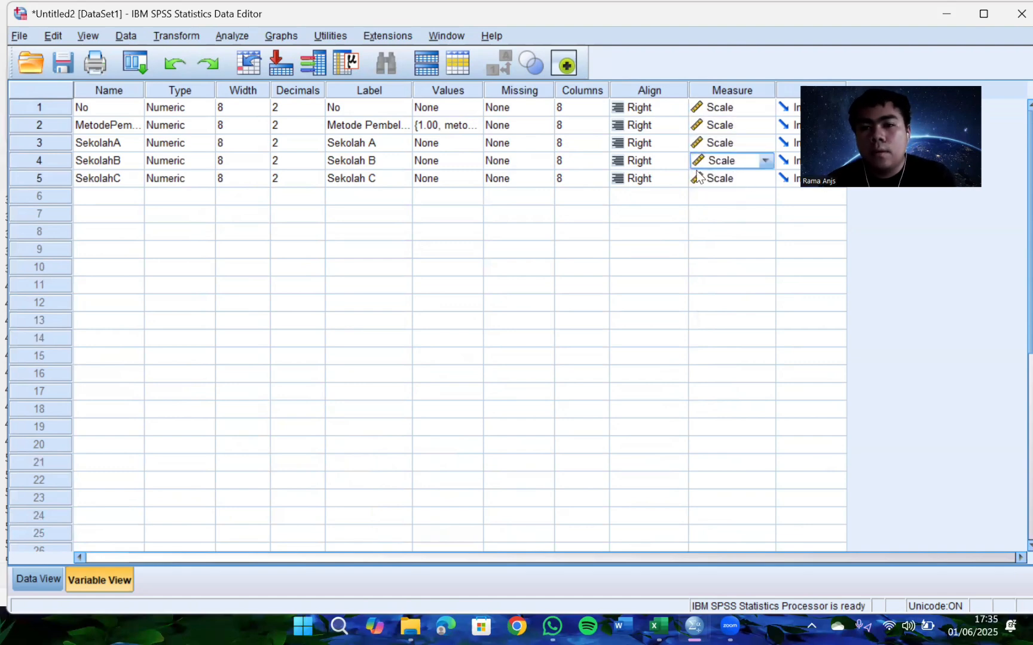
Set up a multivariate general linear model with Sekolah A, Sekolah B and Sekolah C as dependent variables and Metode Pembelajaran as fixed factor.
click(55, 575)
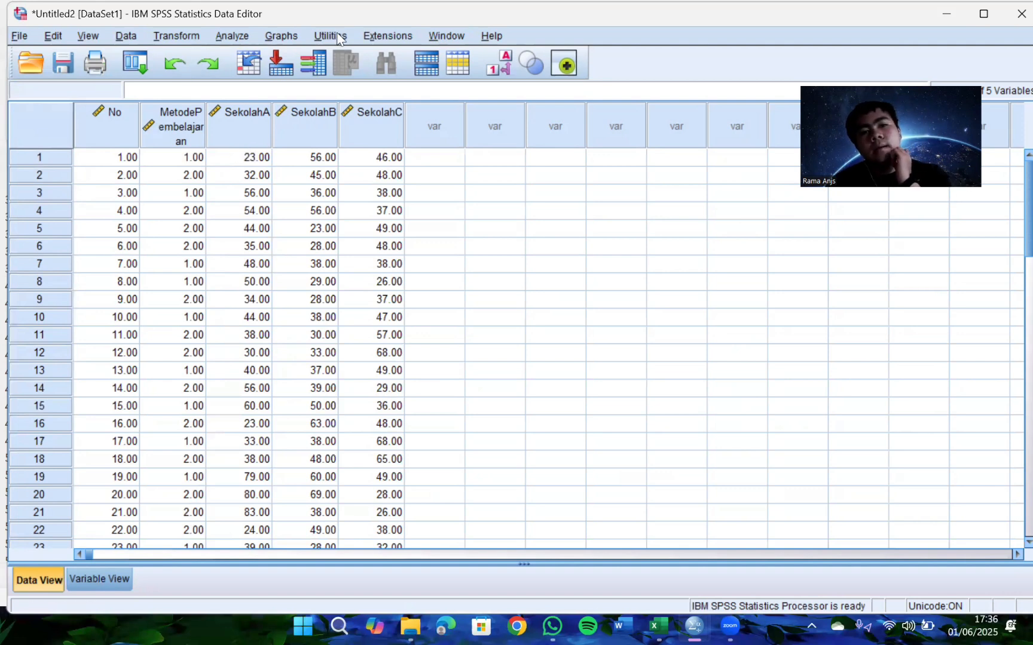
click(228, 35)
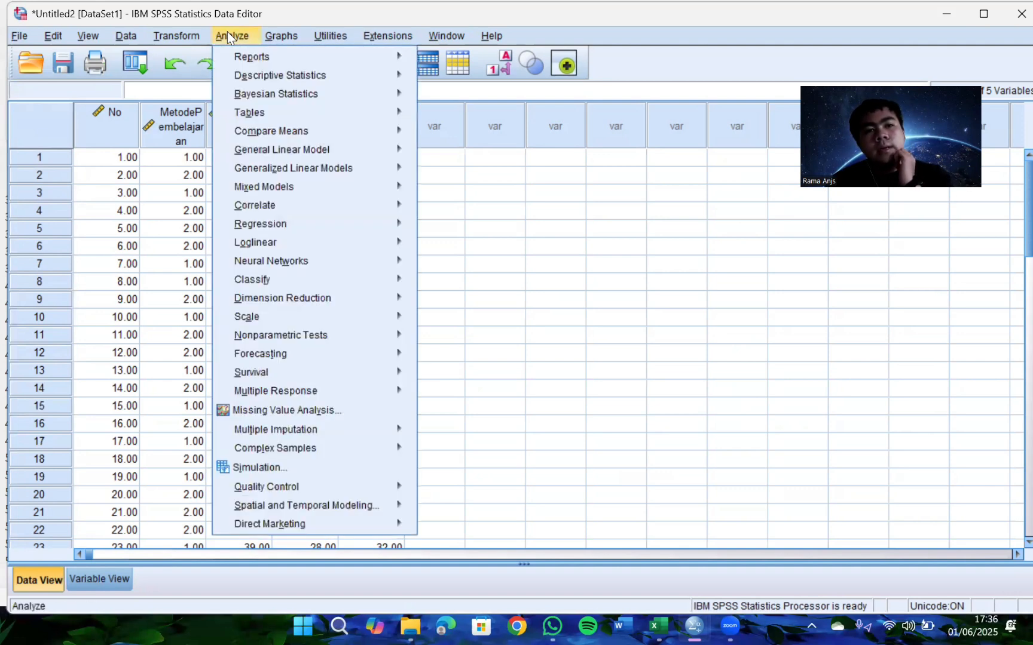
mouse_move(285, 151)
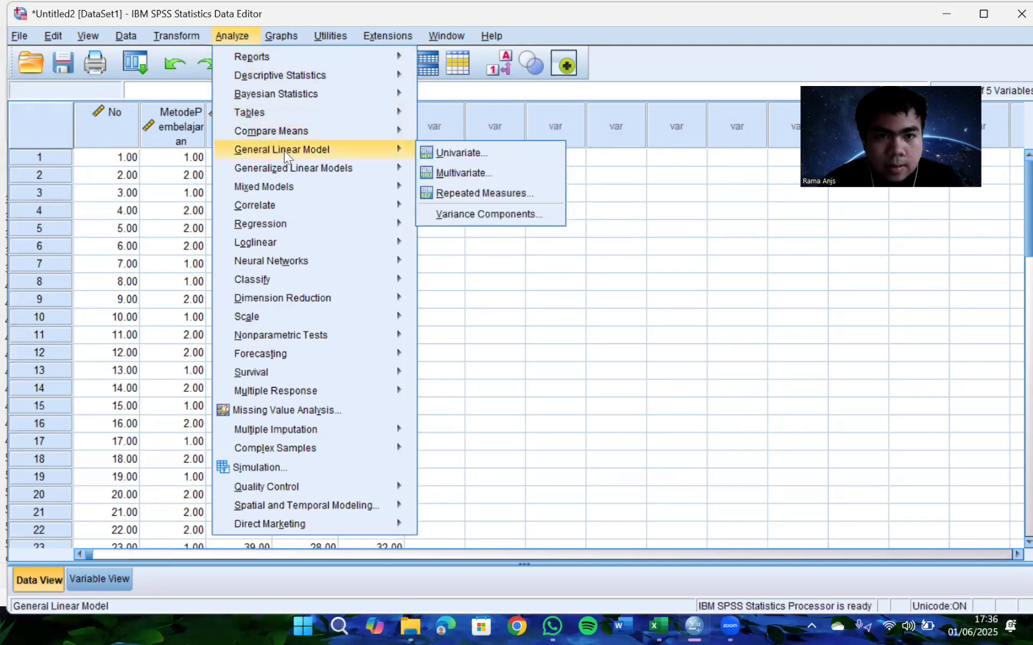
click(433, 172)
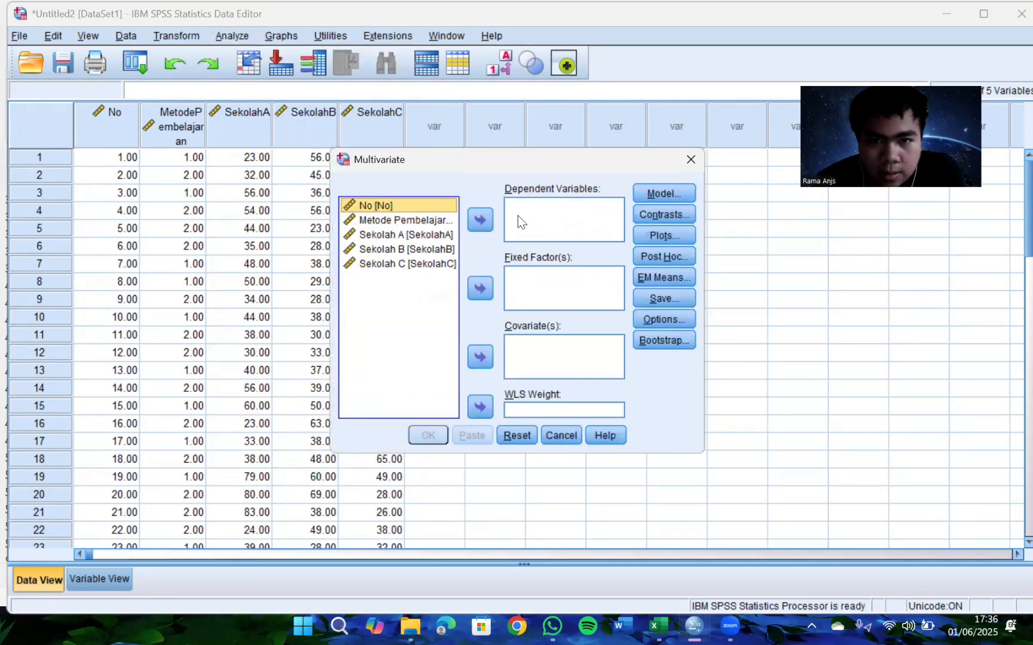
click(478, 220)
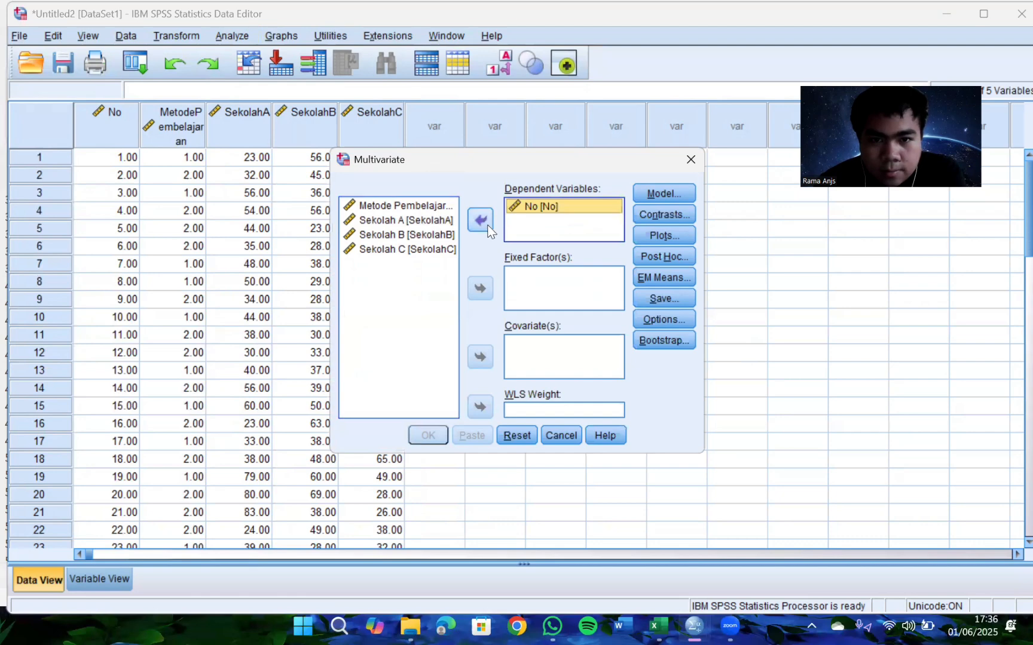
click(479, 220)
click(396, 236)
drag(397, 235, 401, 264)
click(478, 220)
click(393, 219)
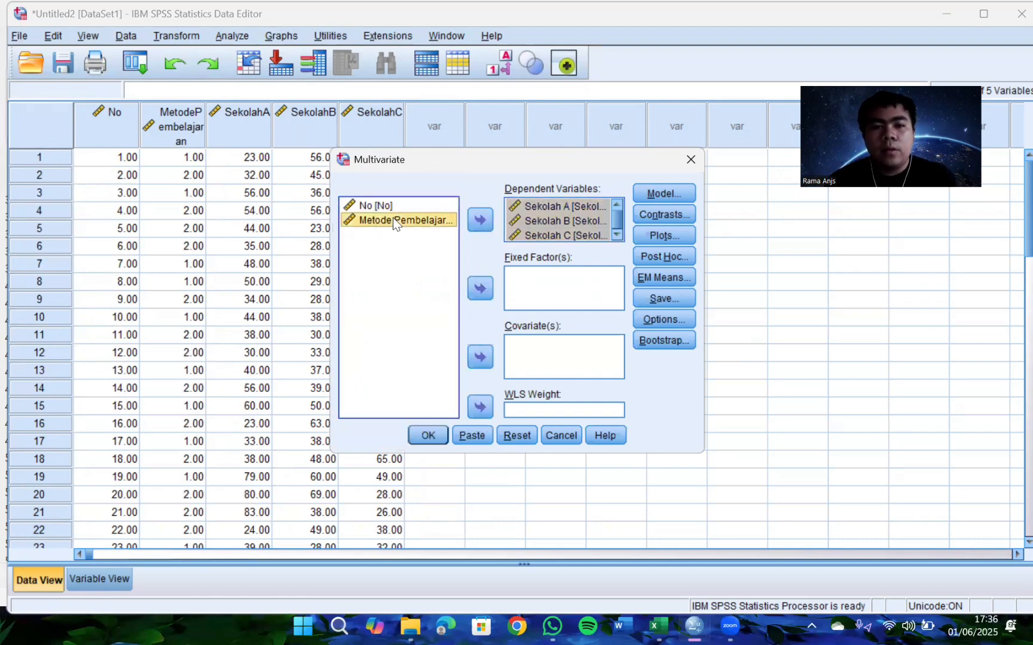
click(479, 289)
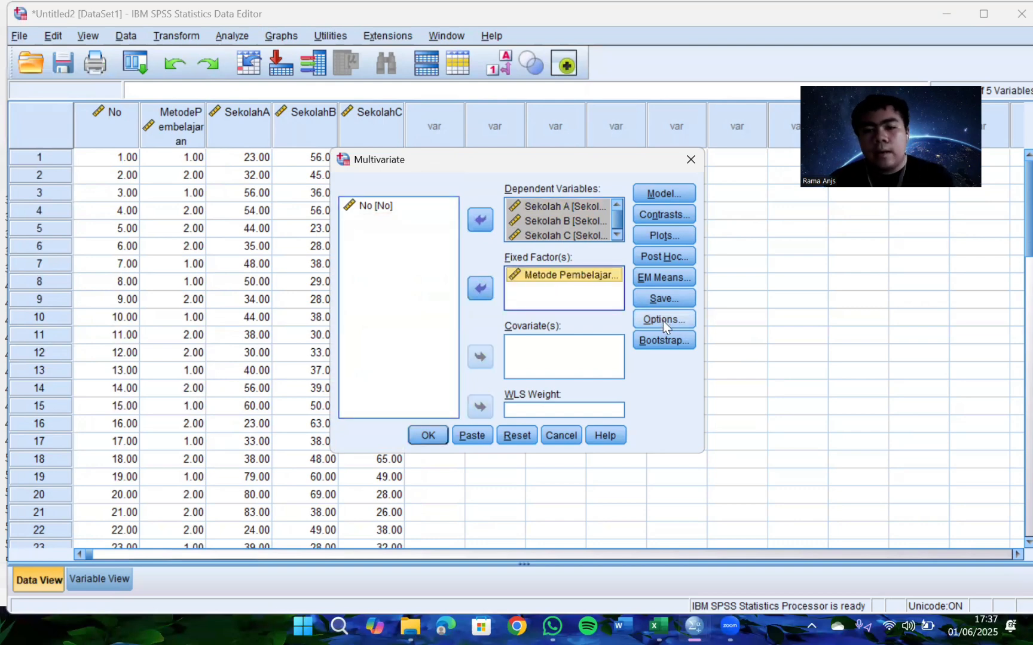
Enable descriptive statistics, estimates of effect size and homogeneity tests in the multivariate model's output options.
click(663, 319)
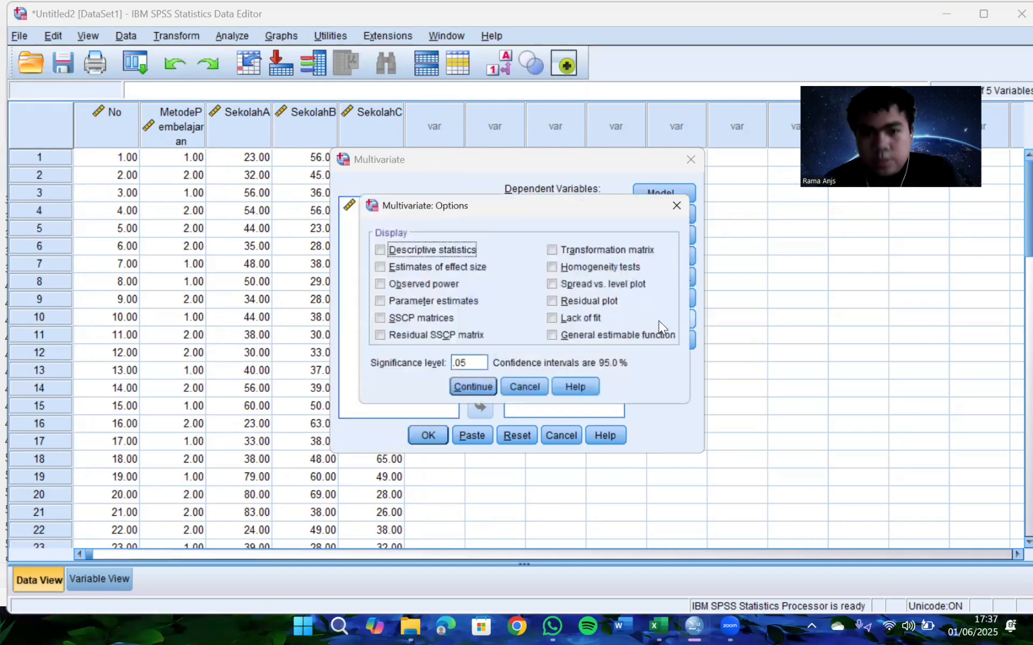
click(382, 249)
click(382, 267)
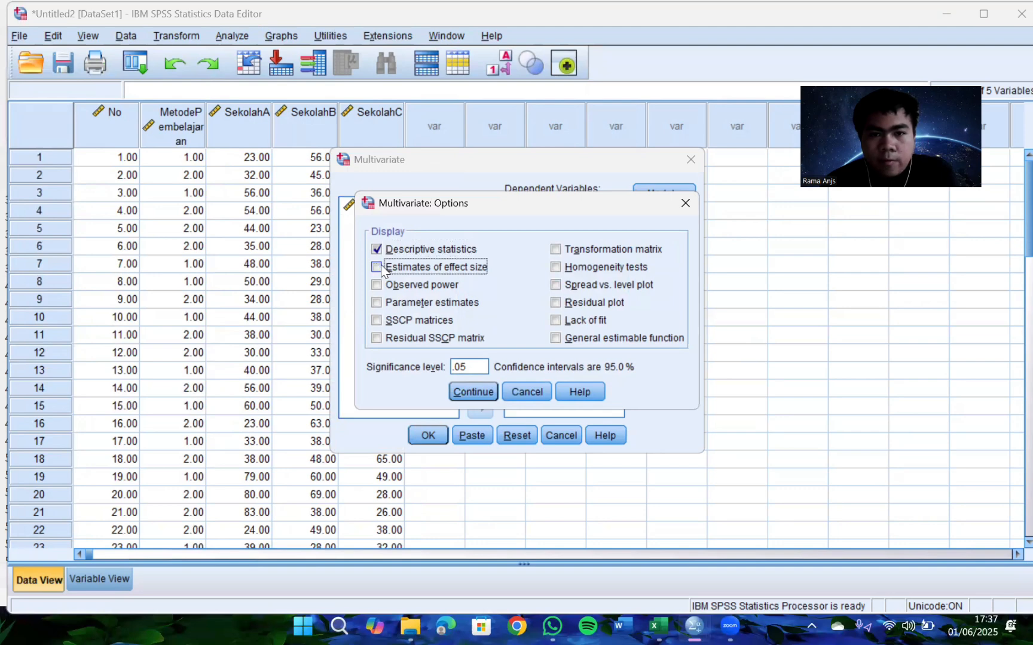
click(557, 267)
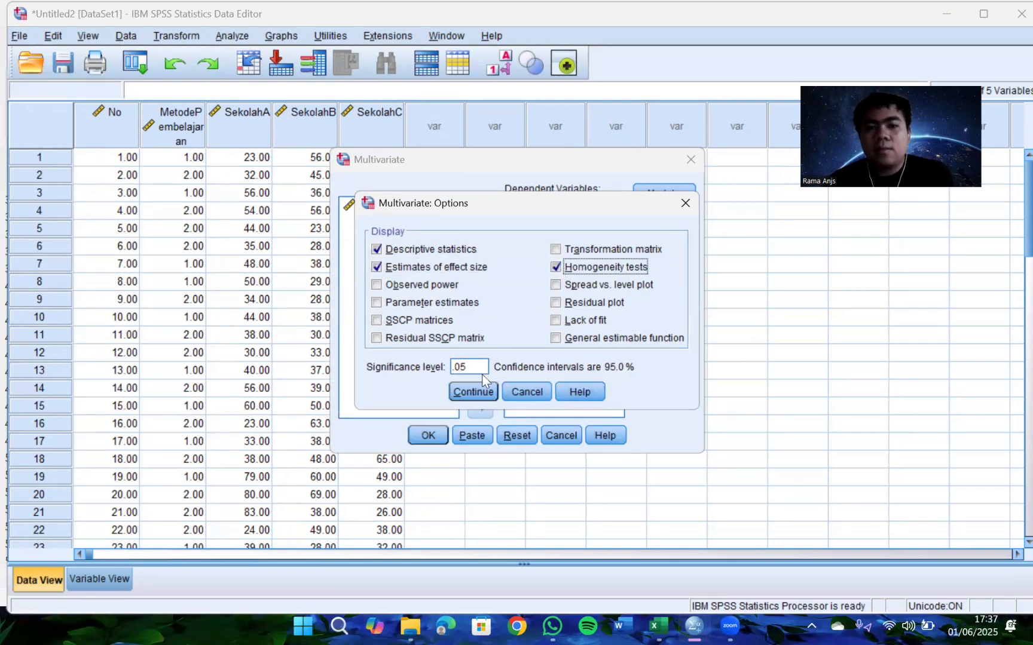
click(480, 389)
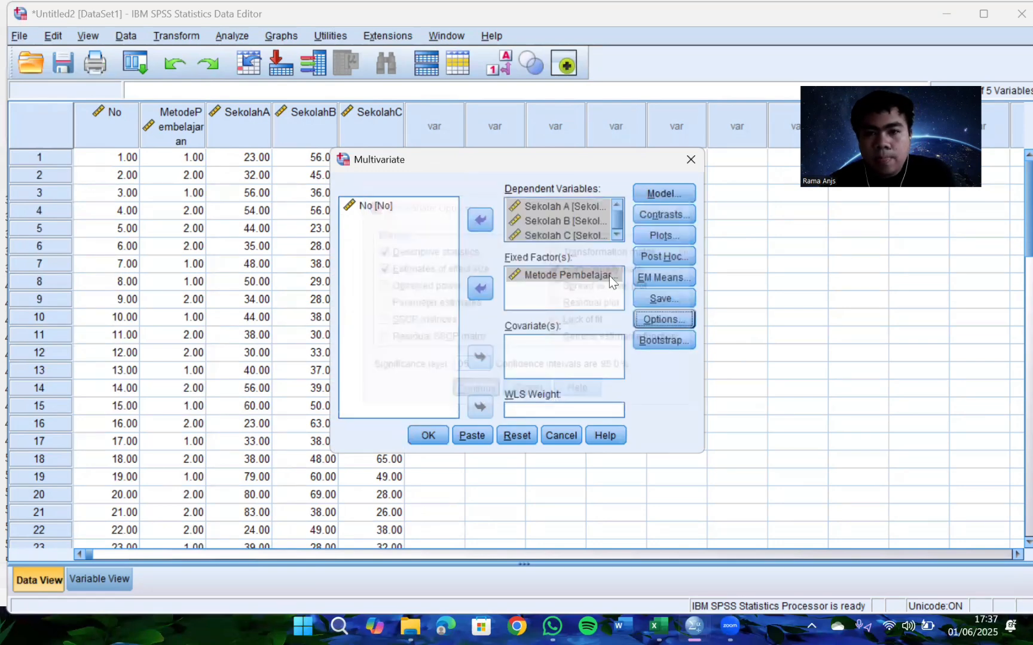
Choose a Simple contrast with the First reference category for the MetodePembelajaran factor and accept the contrast settings.
click(662, 216)
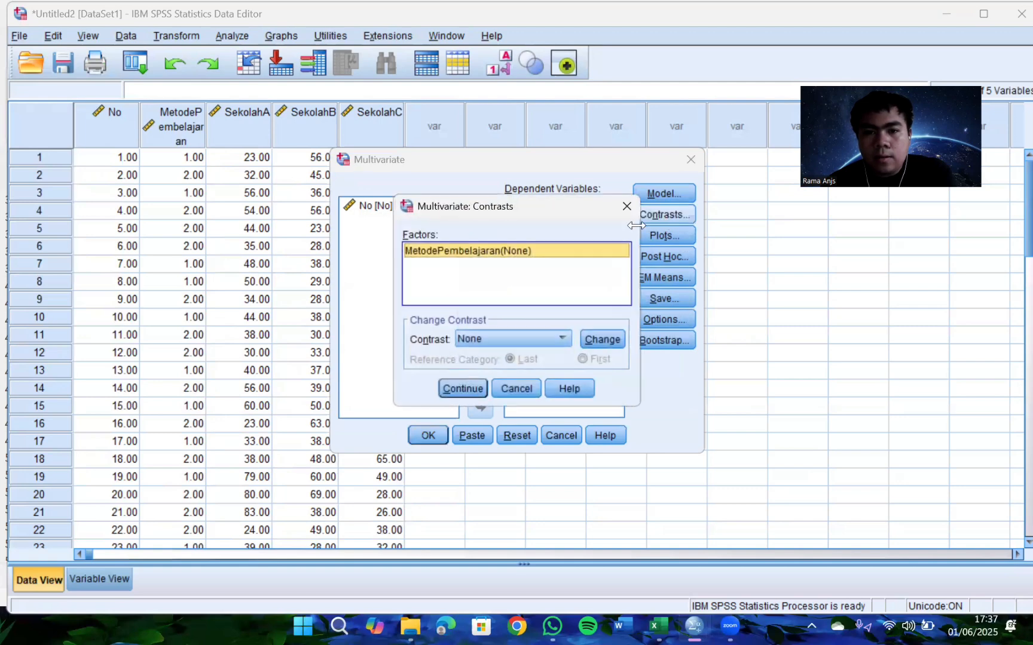
click(561, 338)
click(517, 385)
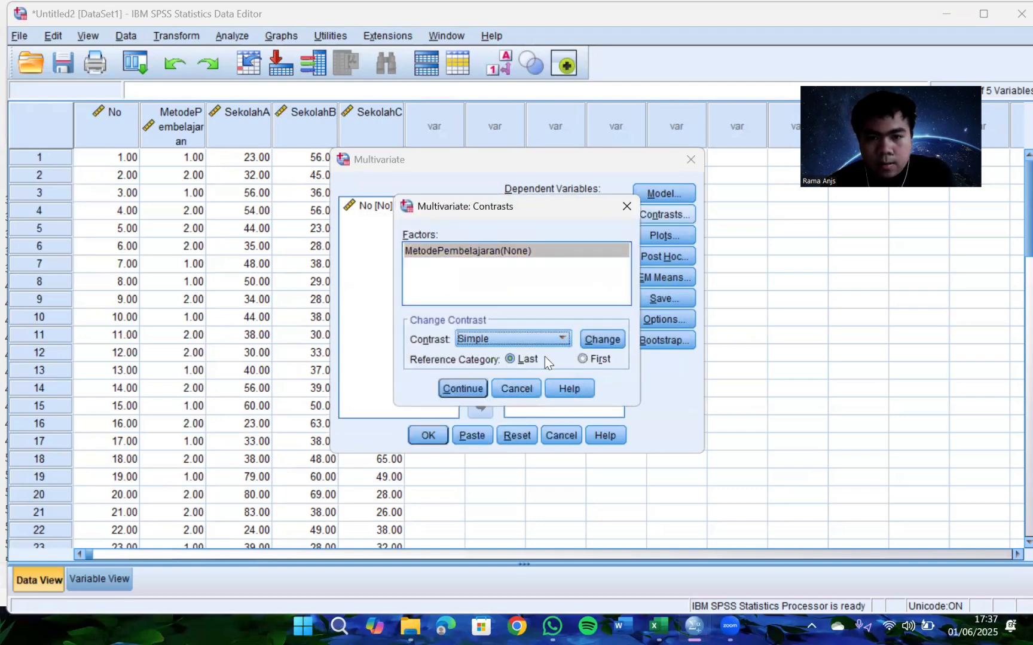
click(583, 358)
click(462, 388)
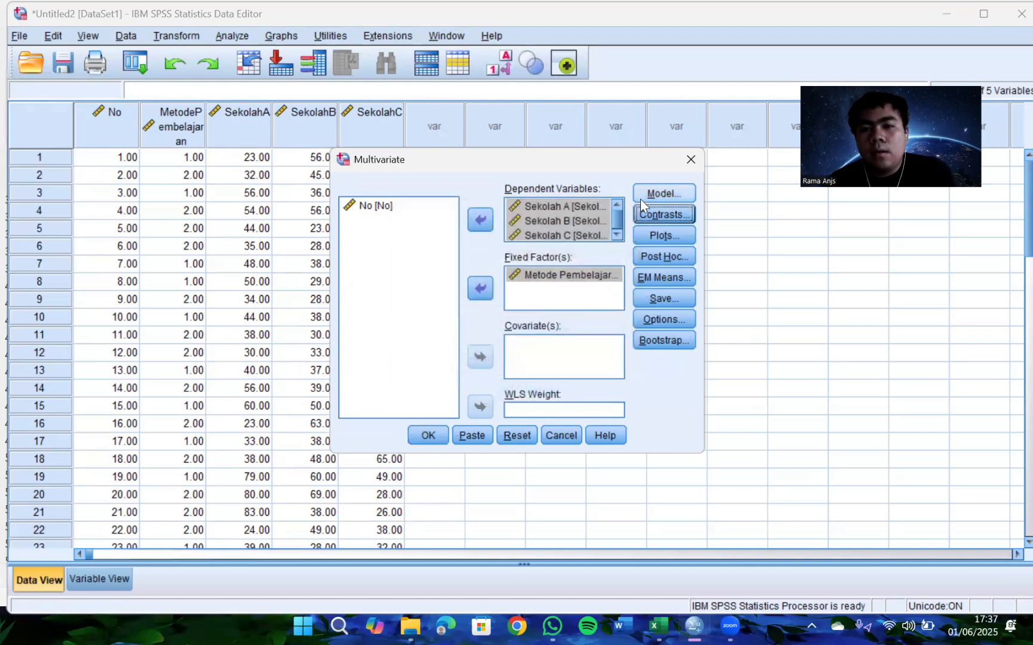
Add a profile plot with MetodePembelajaran on the horizontal axis to the multivariate model and accept the plot settings.
click(656, 252)
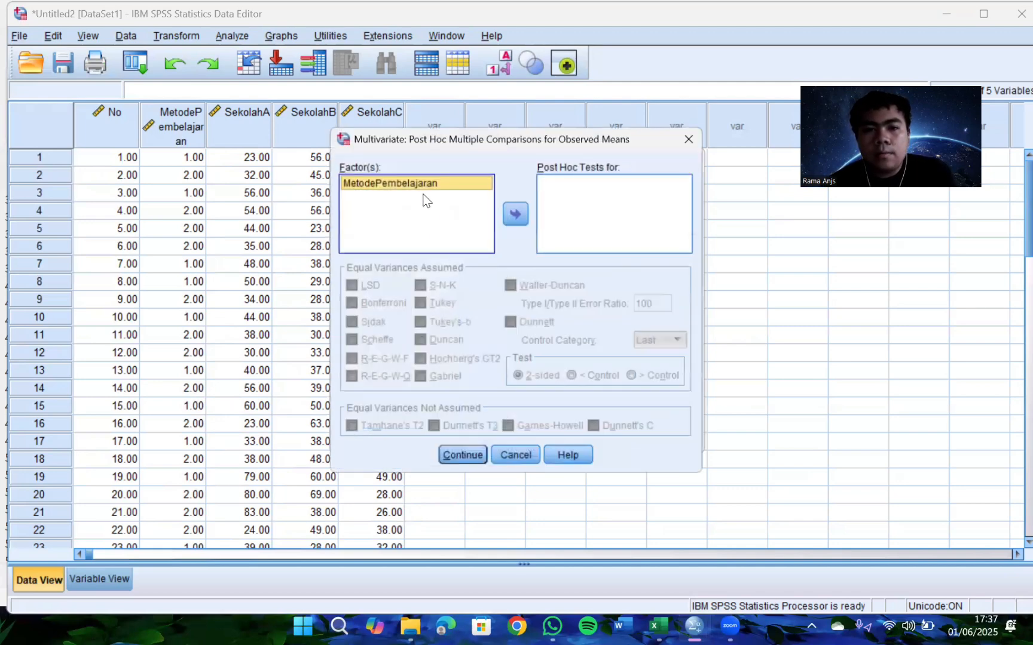
click(691, 139)
click(678, 235)
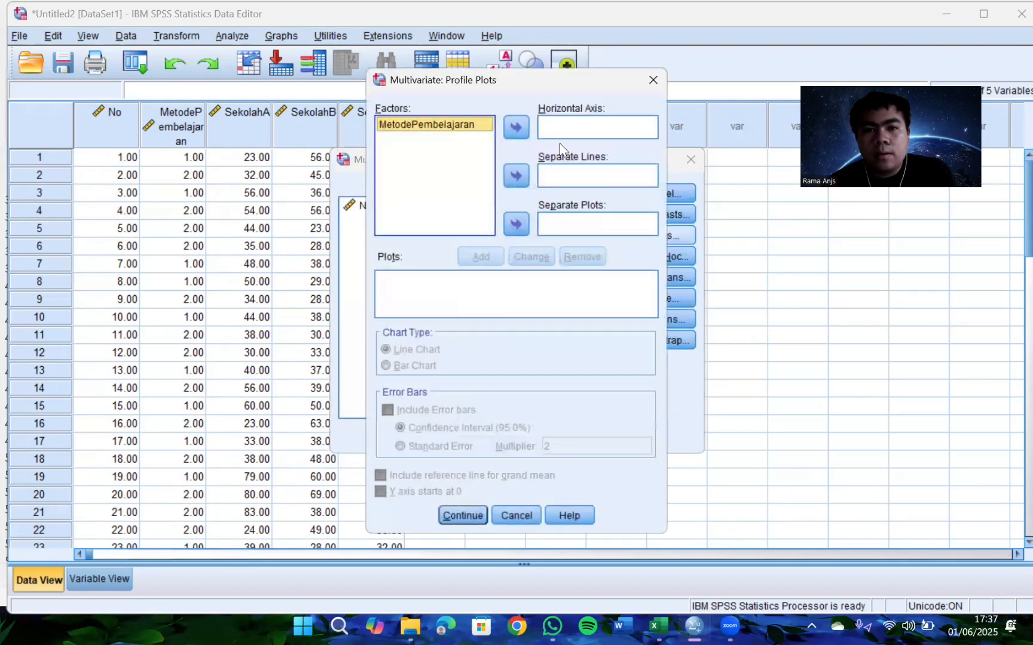
click(517, 131)
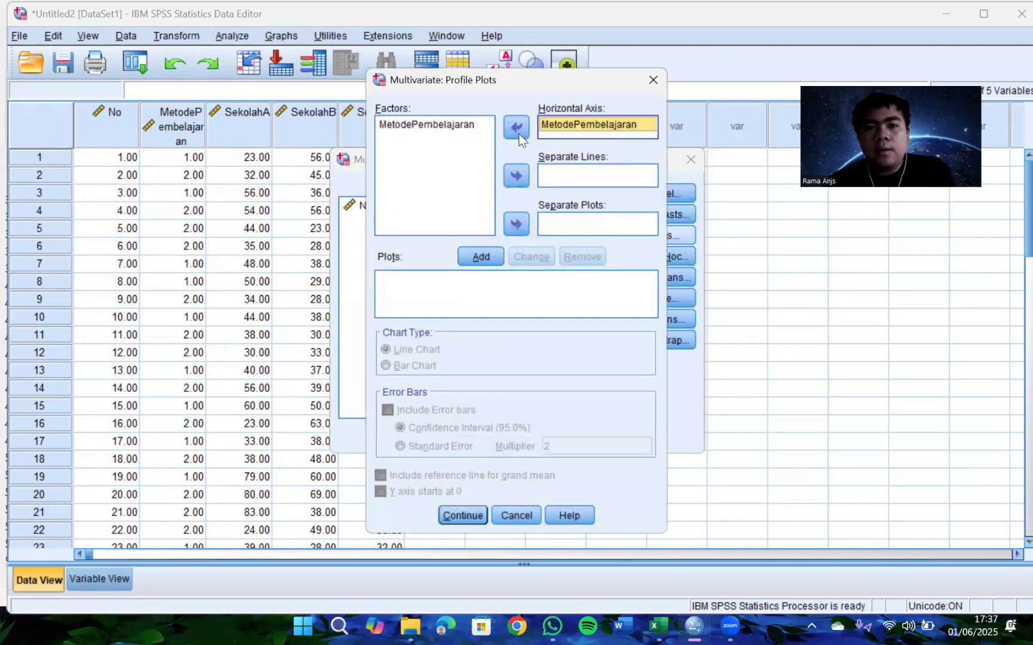
click(482, 255)
click(464, 516)
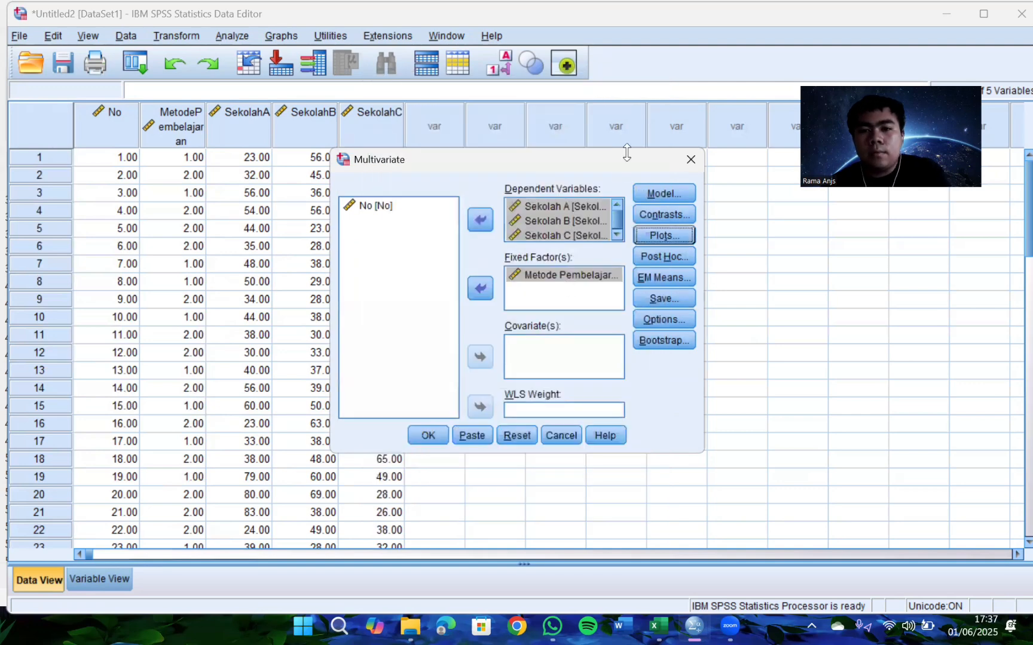
Check the profile plot and post hoc settings of the multivariate model and run the analysis.
click(664, 193)
click(740, 114)
click(664, 236)
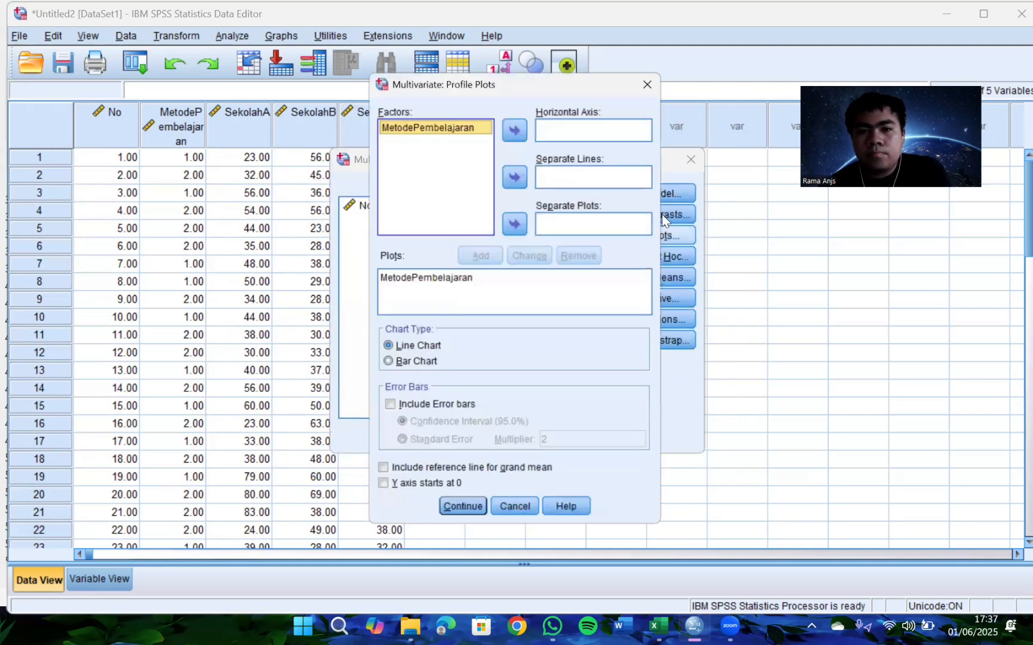
click(647, 84)
click(662, 250)
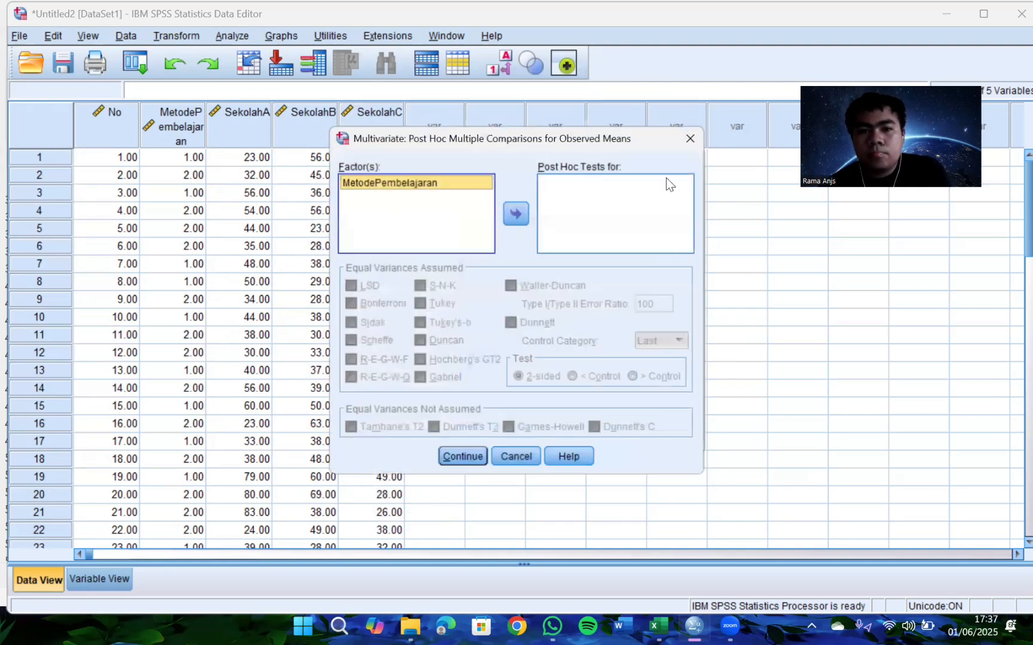
click(691, 140)
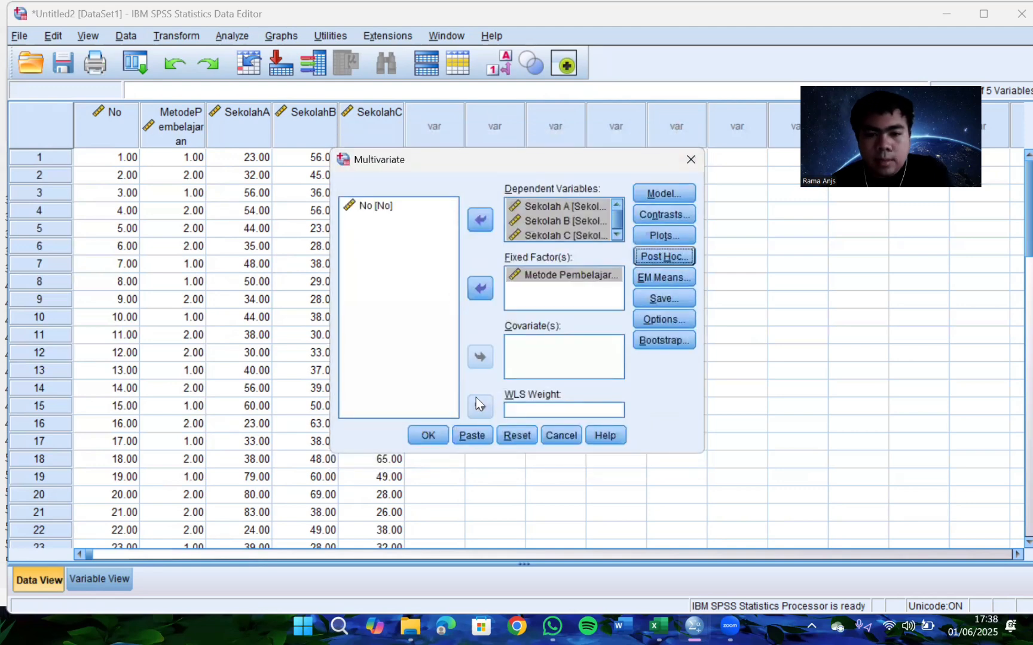
click(427, 434)
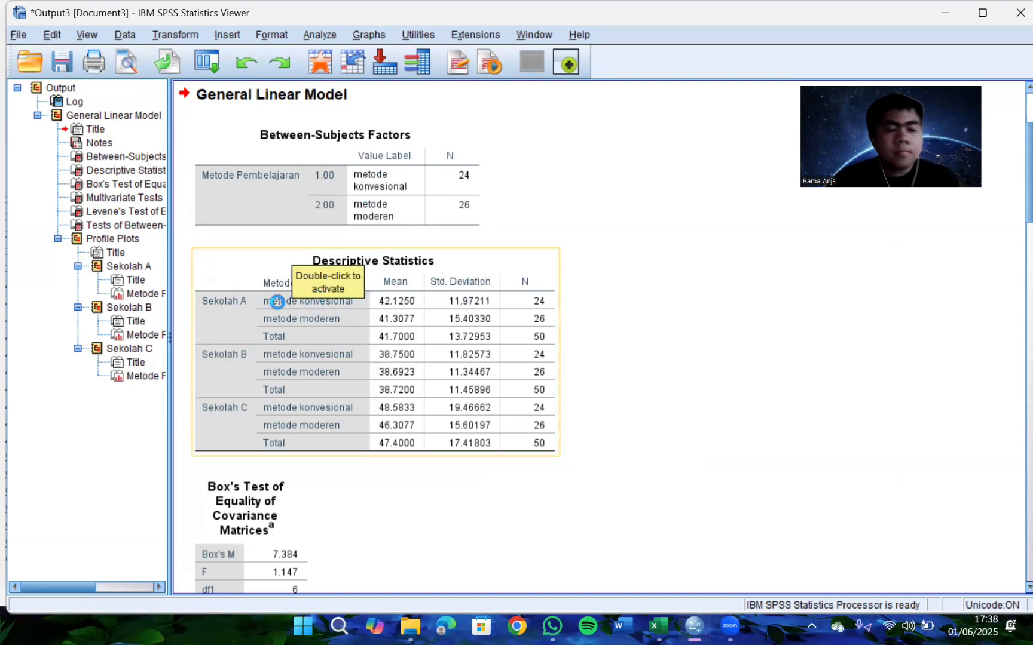
Examine the descriptive statistics, Box's test of covariance matrices and multivariate tests tables in the output.
click(356, 297)
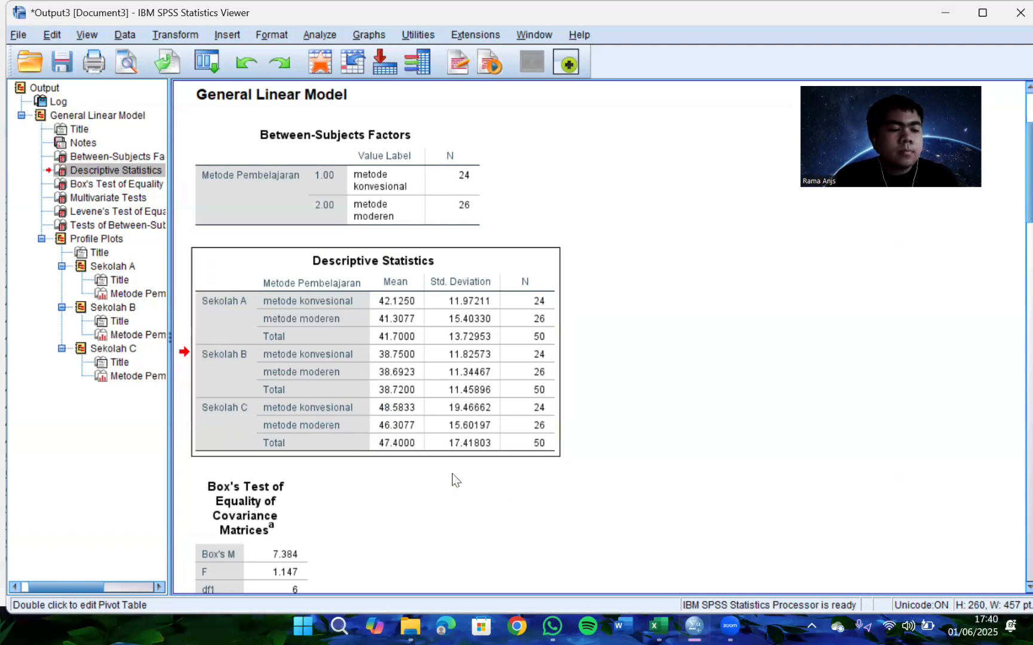
scroll(449, 473, down, 3)
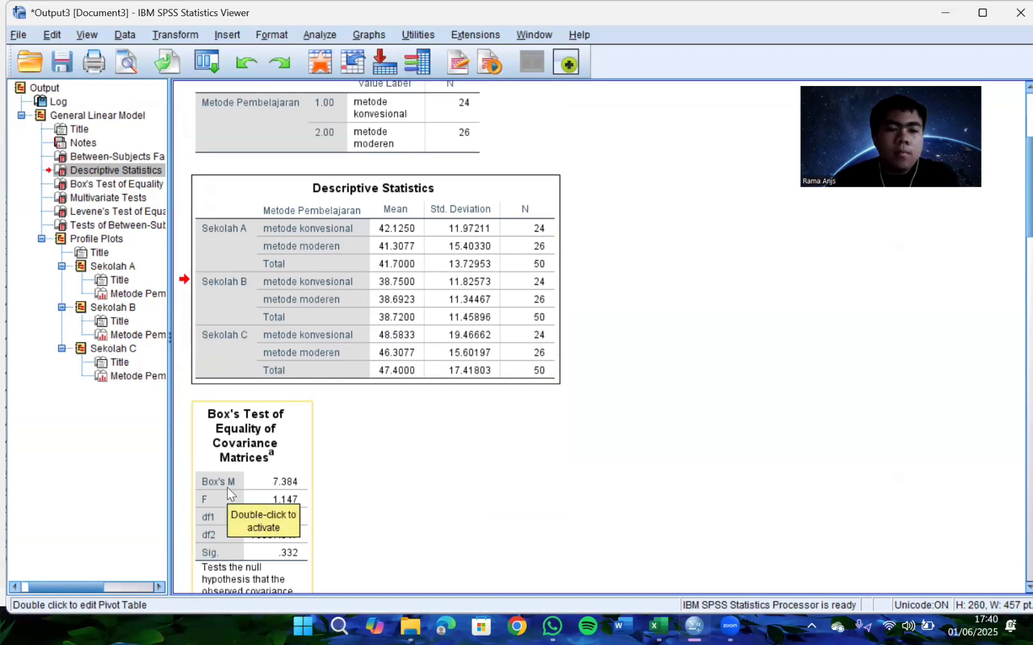
scroll(237, 394, down, 3)
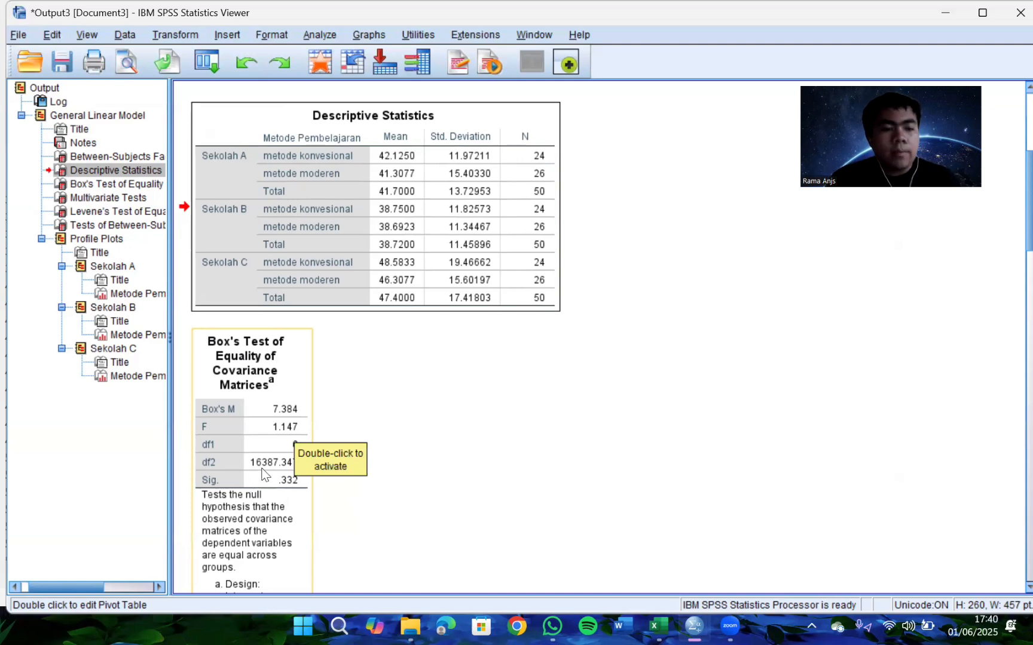
scroll(263, 481, down, 4)
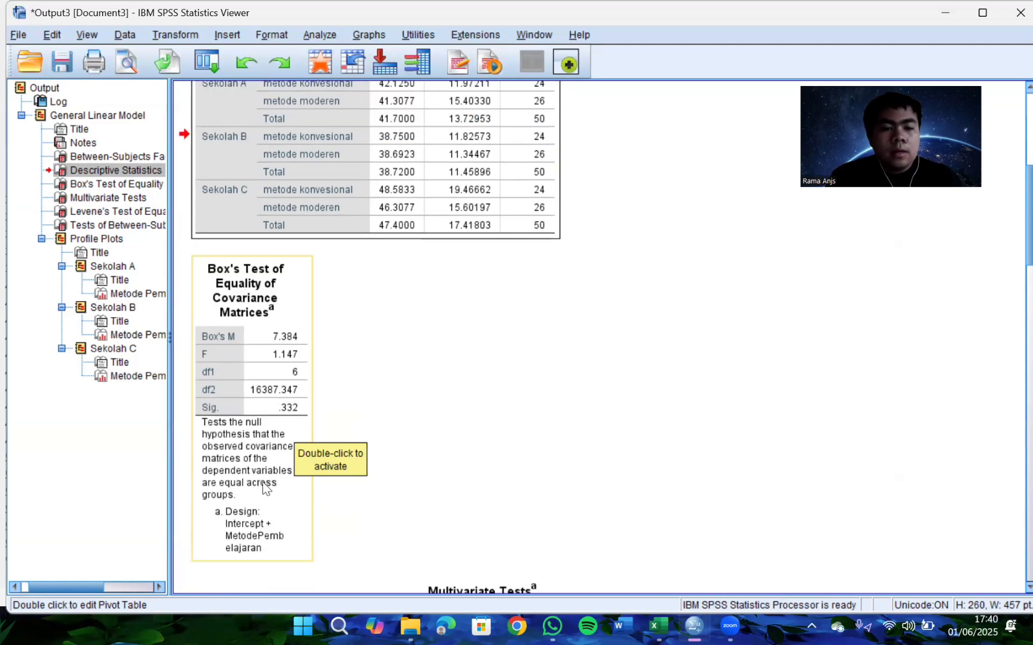
click(286, 476)
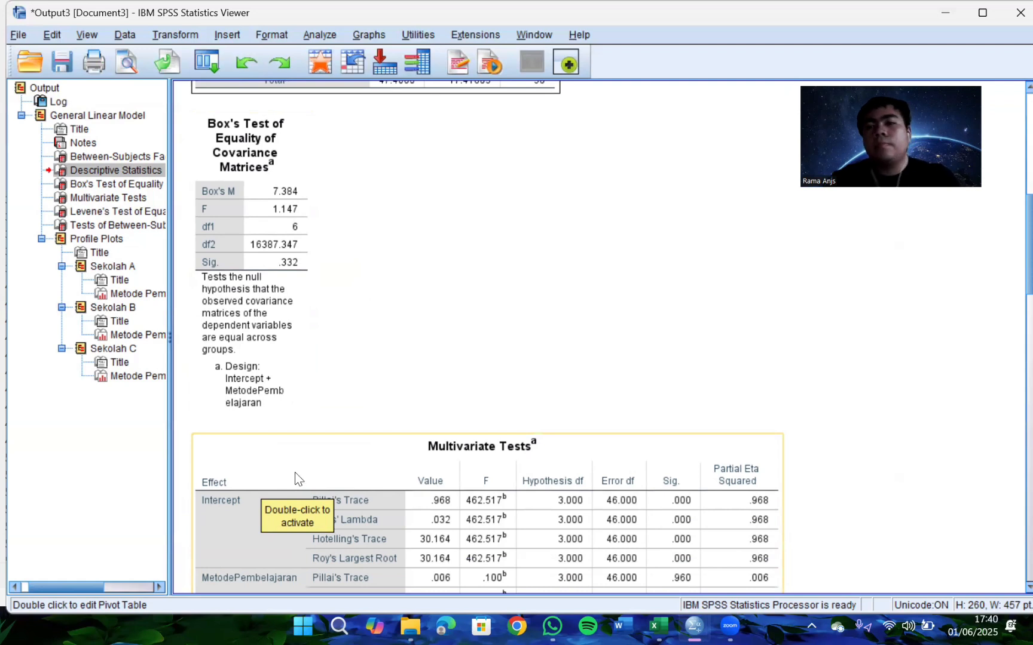
click(187, 438)
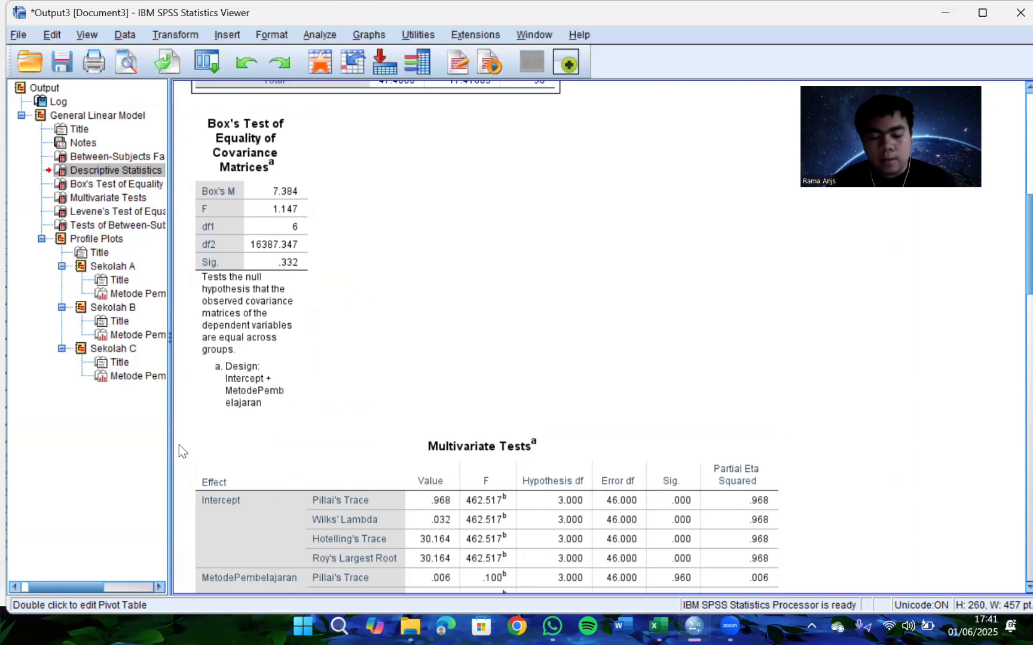
click(308, 363)
scroll(306, 358, down, 3)
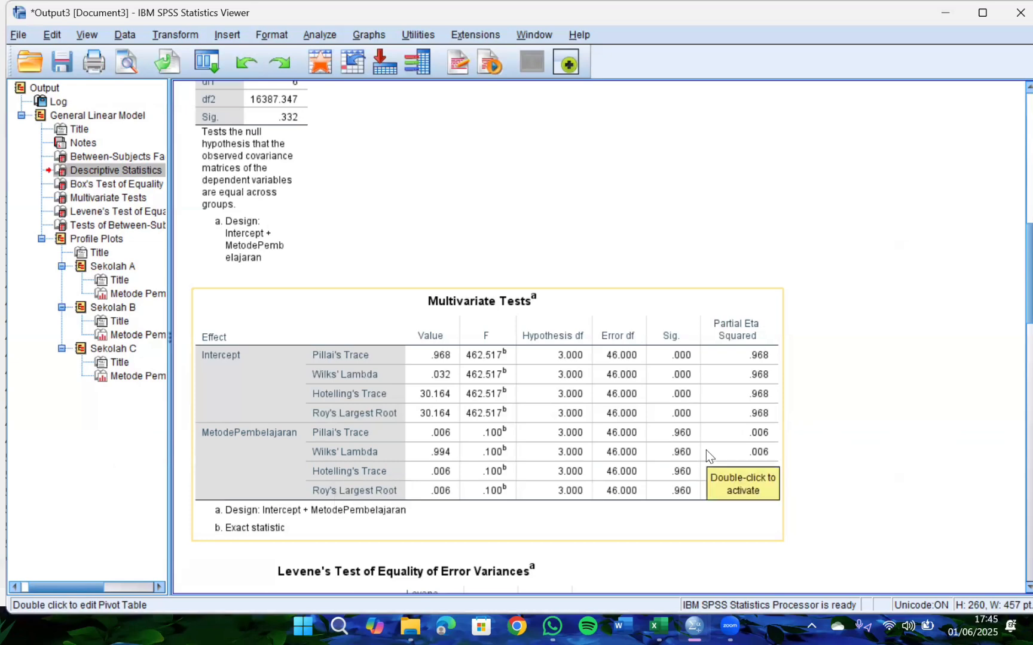
Examine Levene's test of error variances and the tests of between-subjects effects for the three schools.
scroll(706, 450, down, 3)
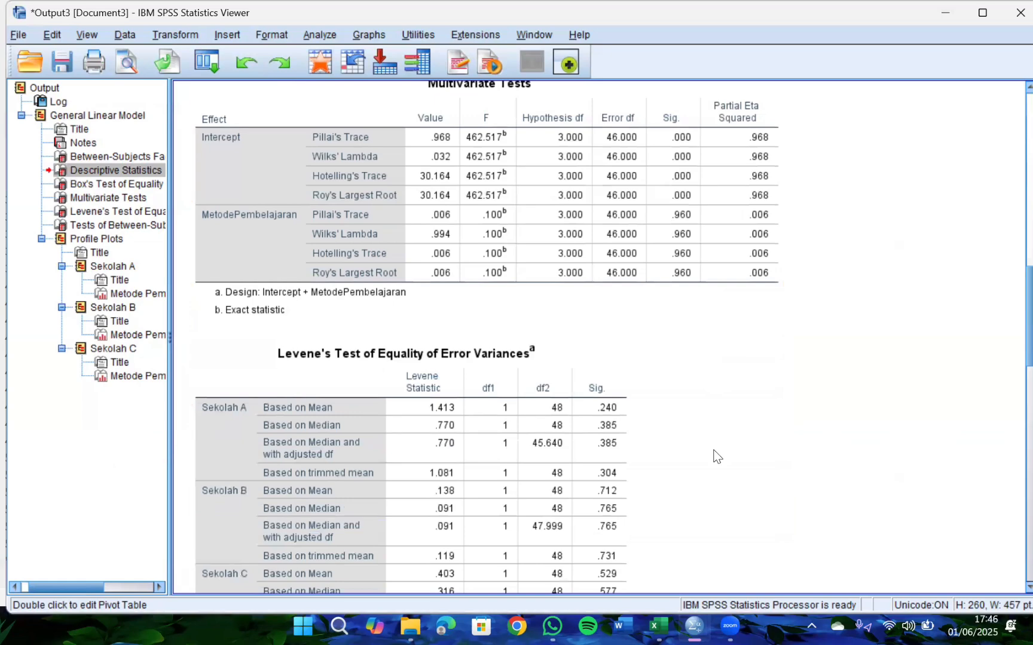
scroll(715, 455, down, 5)
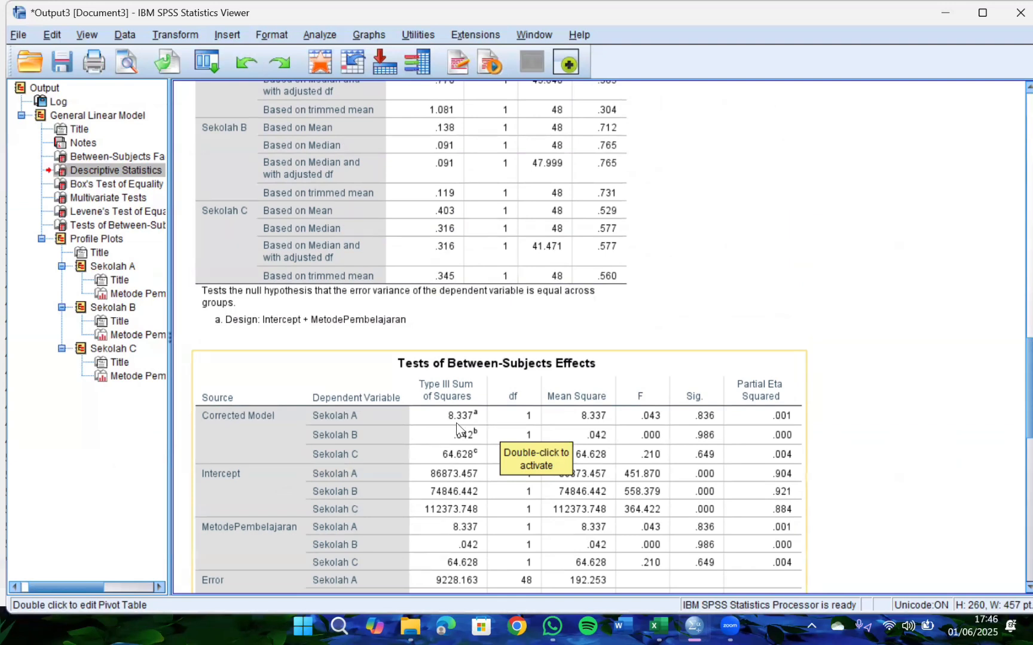
right_click(703, 466)
scroll(651, 319, up, 8)
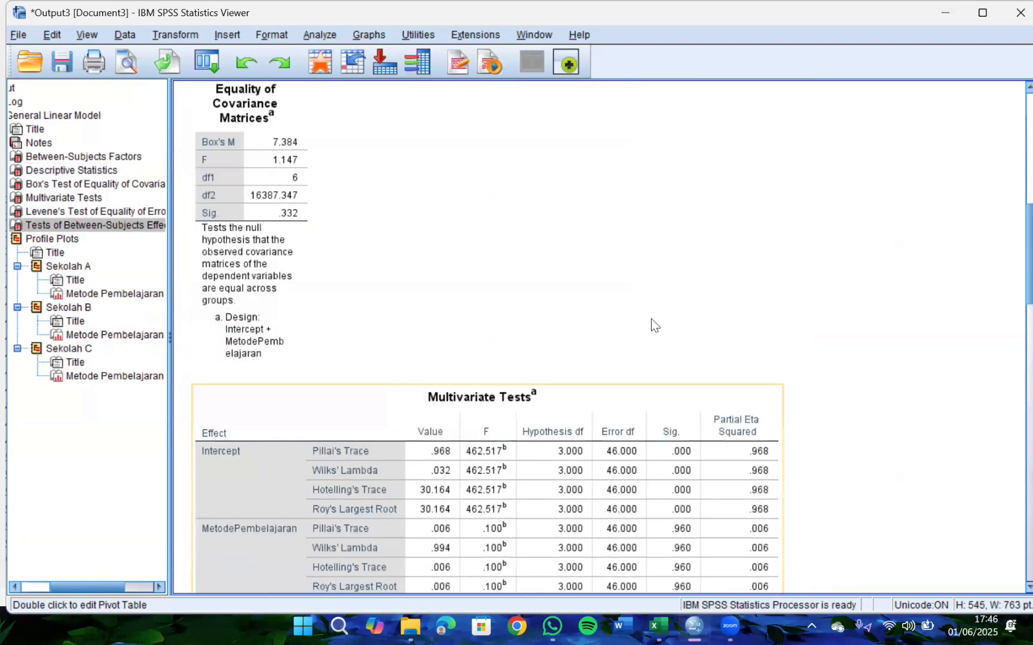
scroll(651, 319, down, 8)
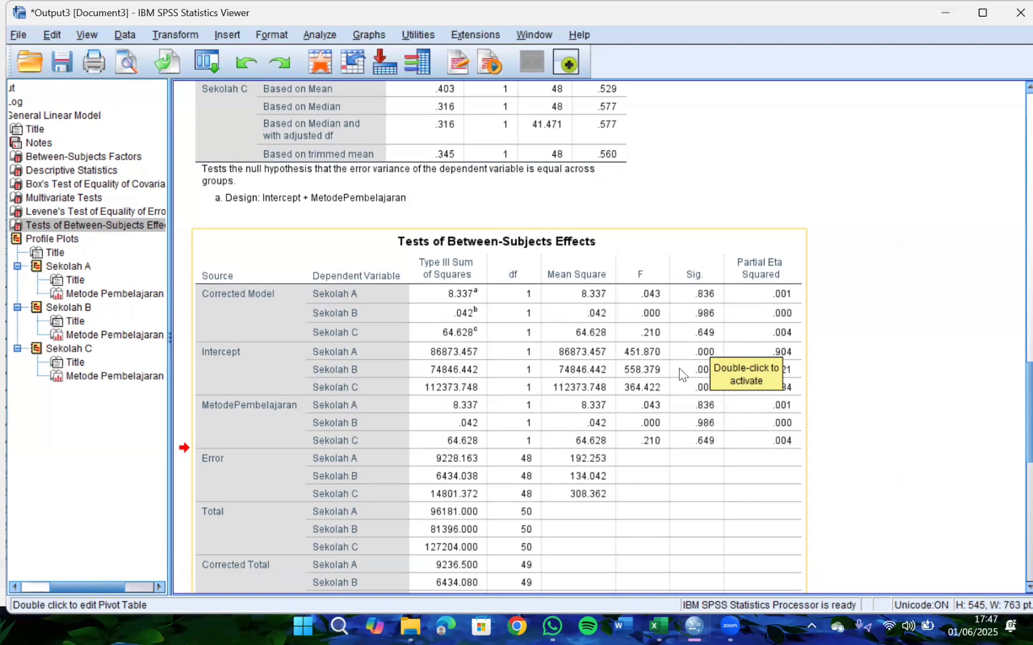
scroll(626, 457, down, 3)
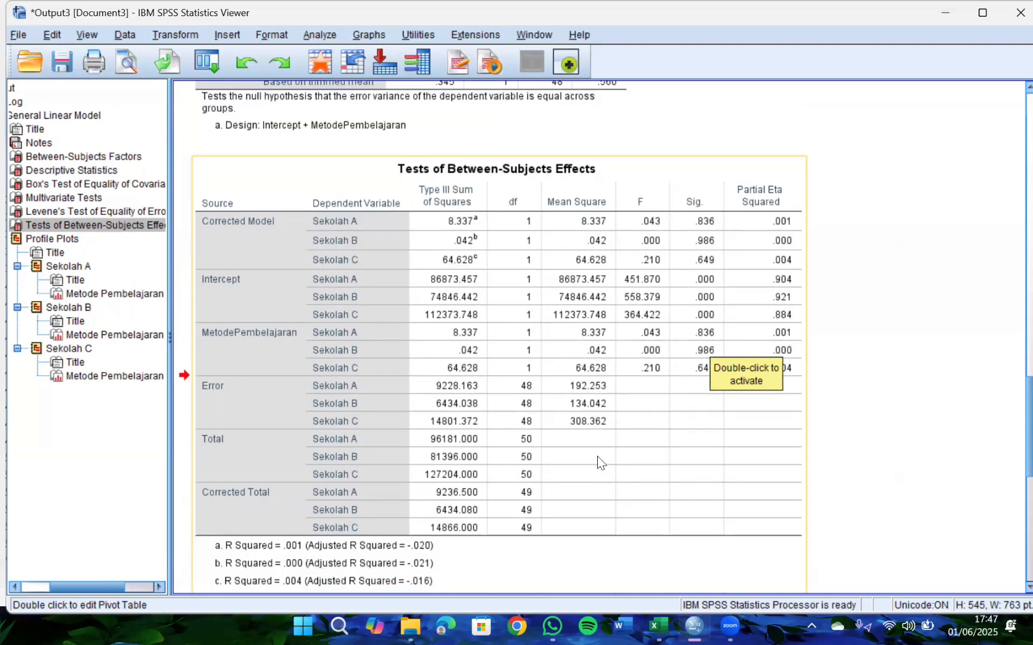
scroll(597, 450, down, 3)
scroll(597, 449, down, 3)
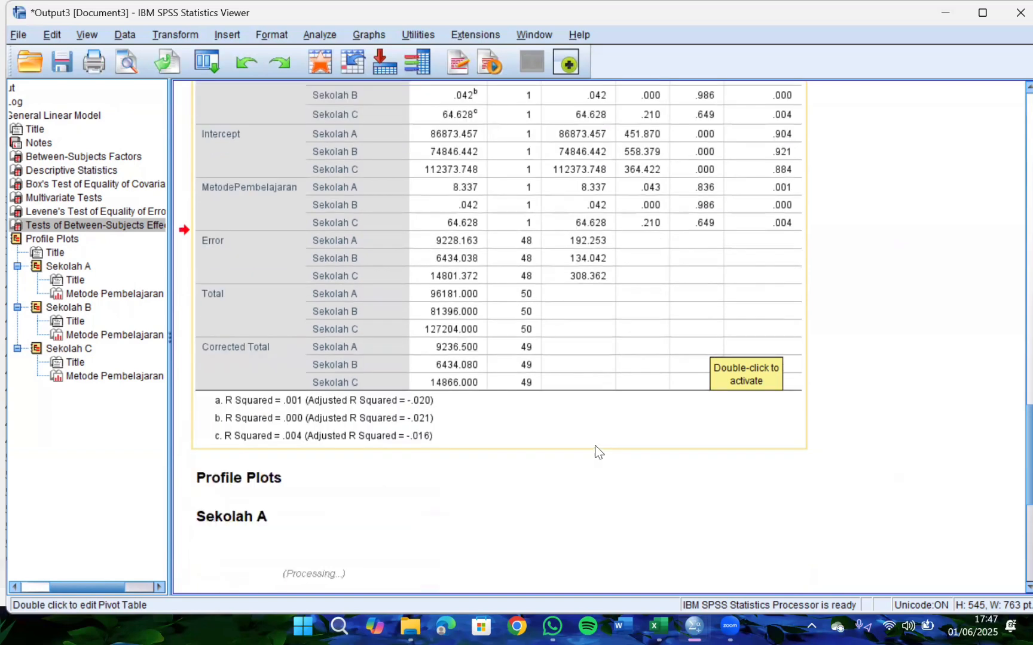
Examine the estimated marginal means profile plots for Sekolah A, Sekolah B and Sekolah C against the between-subjects effects table.
scroll(597, 449, down, 3)
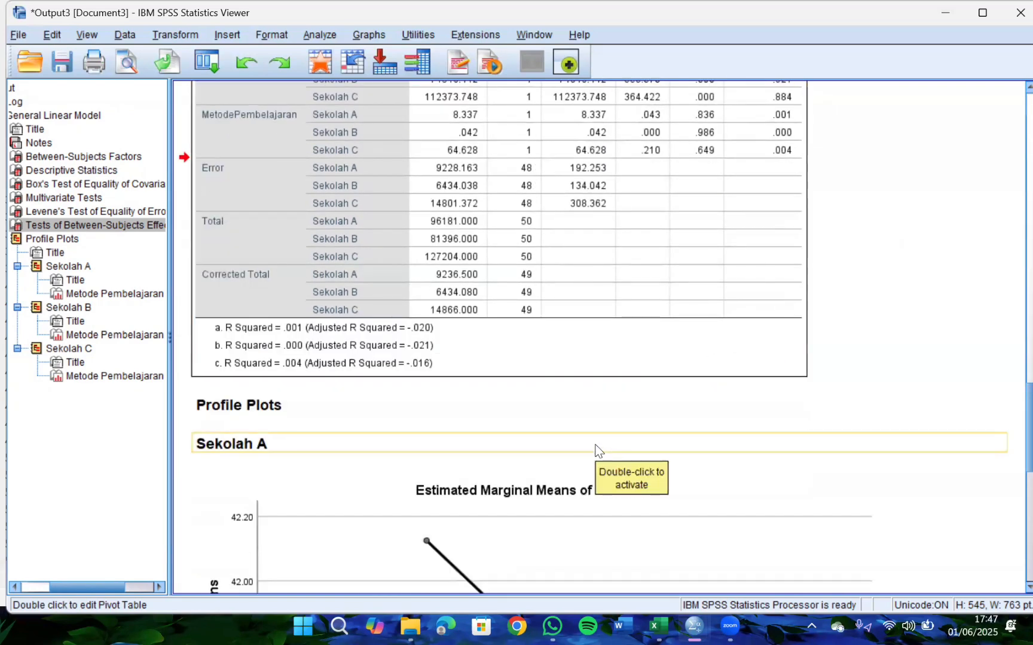
scroll(597, 448, down, 15)
scroll(597, 439, up, 10)
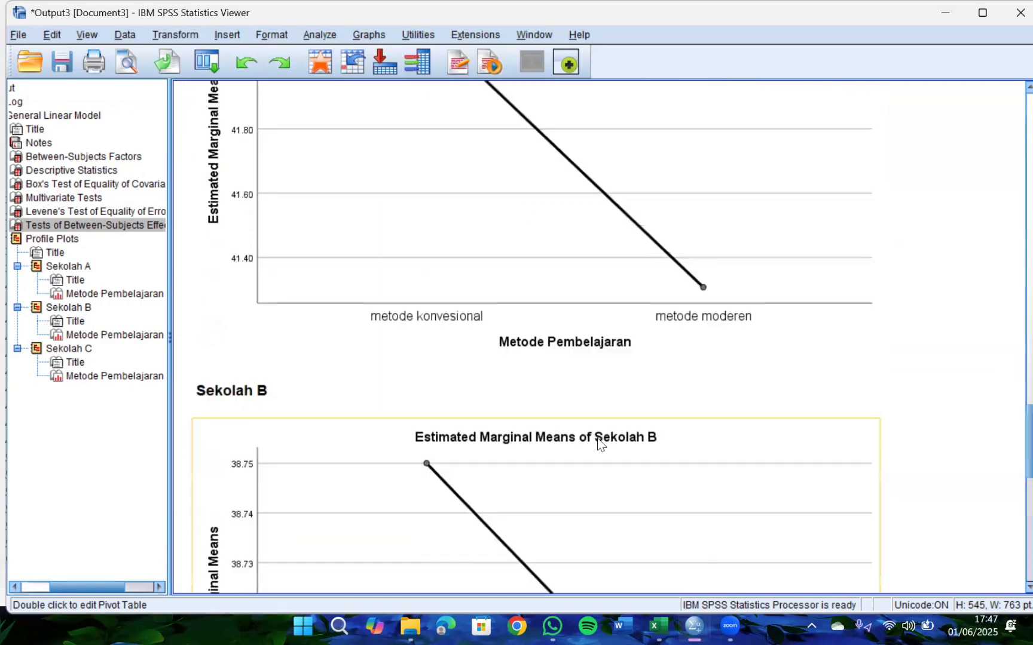
scroll(599, 440, up, 15)
scroll(600, 430, down, 20)
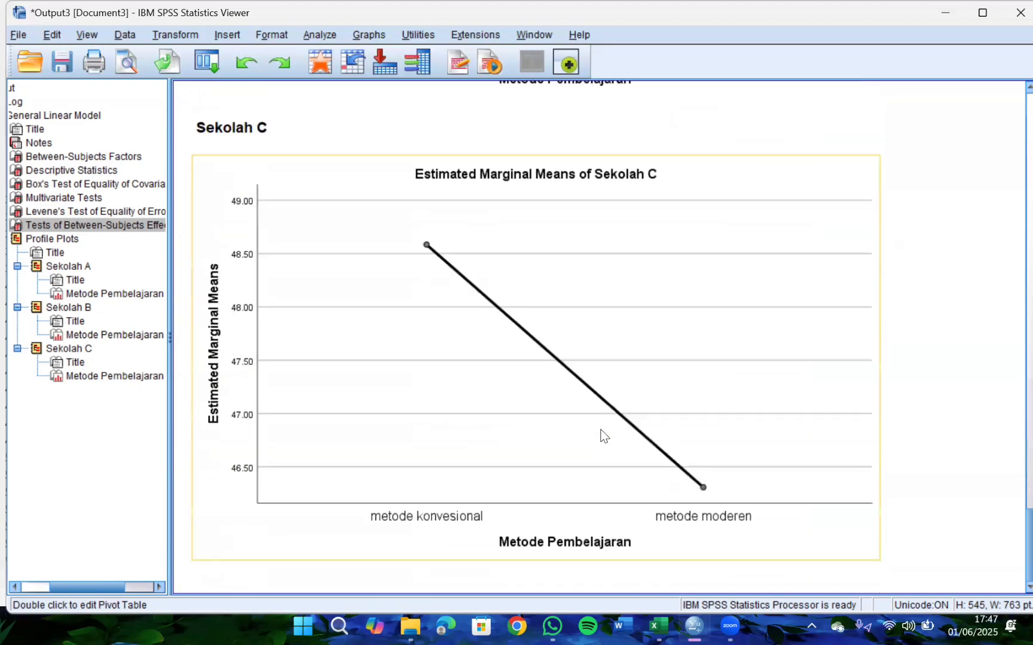
scroll(576, 461, up, 15)
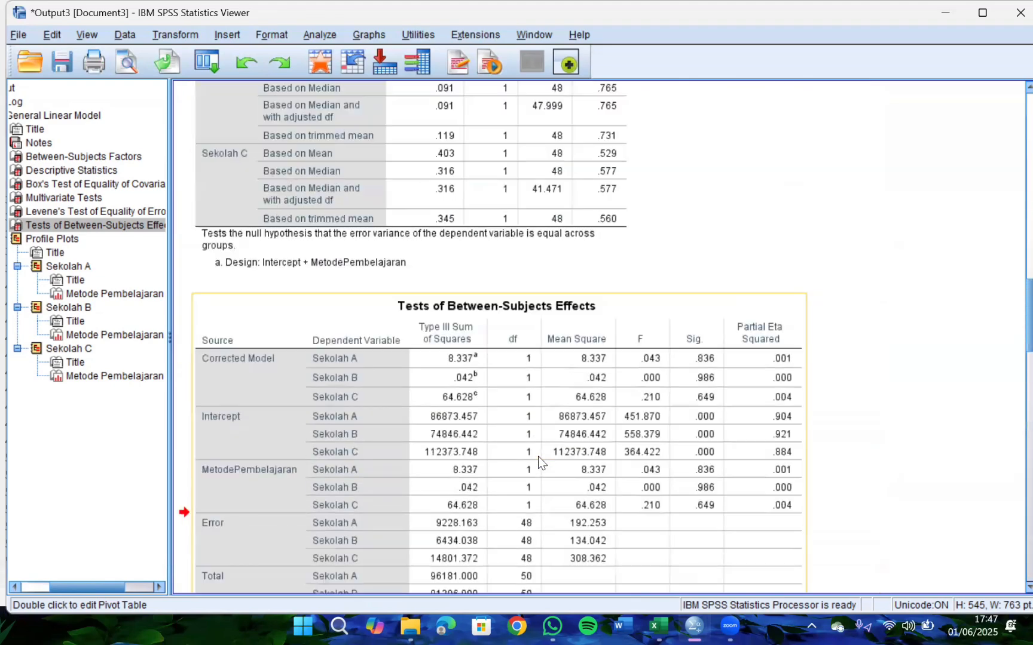
scroll(538, 456, up, 6)
scroll(542, 445, down, 10)
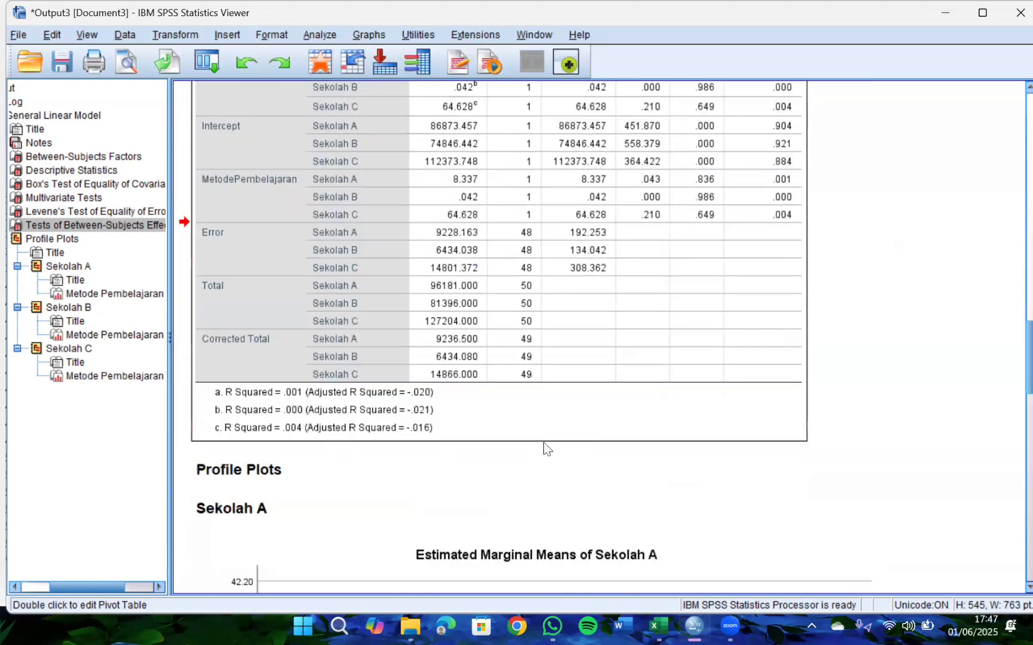
scroll(546, 440, down, 10)
scroll(545, 436, up, 11)
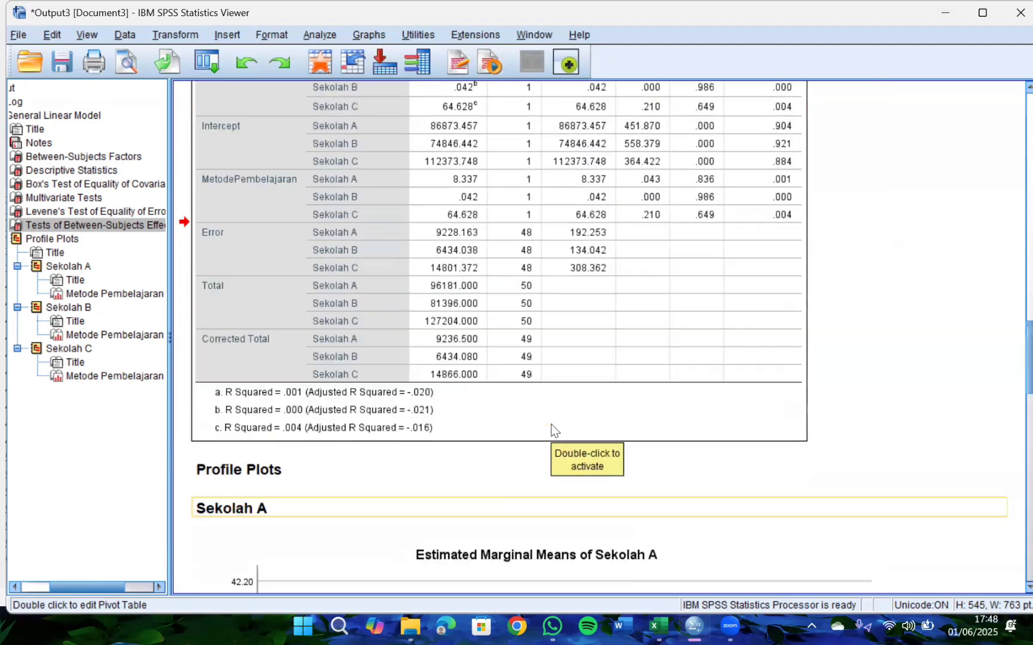
Review the output once more from the profile plots back to the Levene's, multivariate and Box's test tables.
click(551, 424)
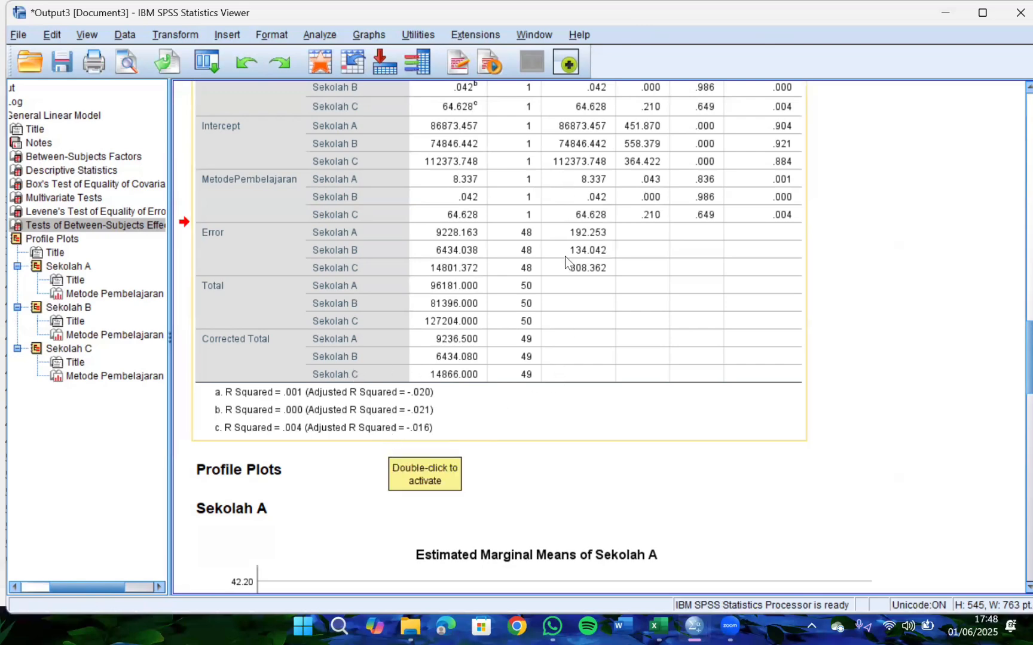
scroll(472, 347, down, 5)
scroll(469, 350, down, 10)
scroll(622, 316, up, 12)
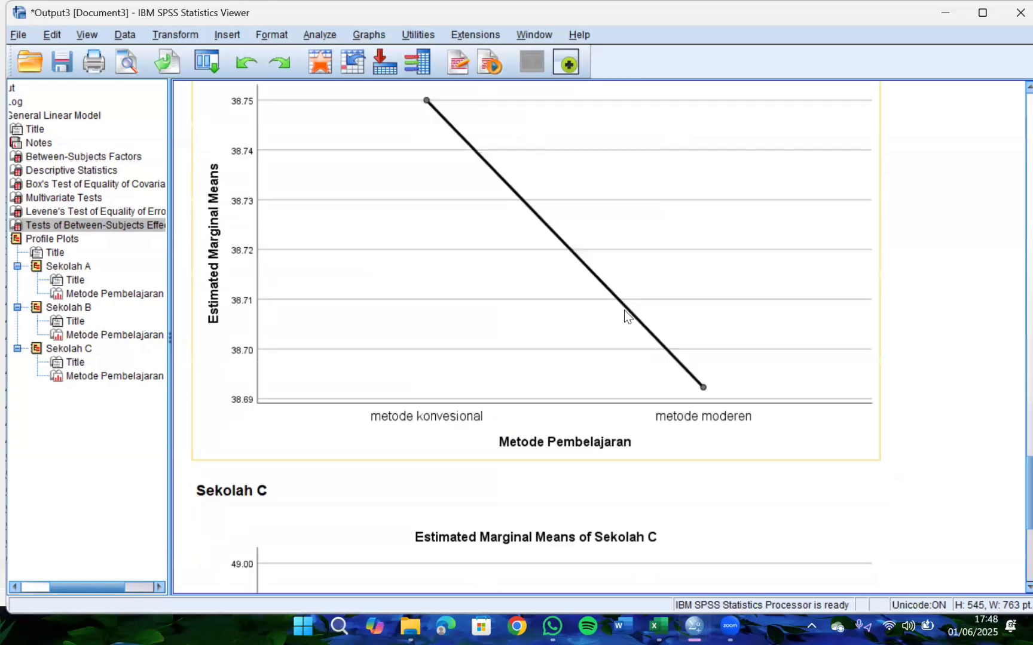
scroll(630, 305, up, 10)
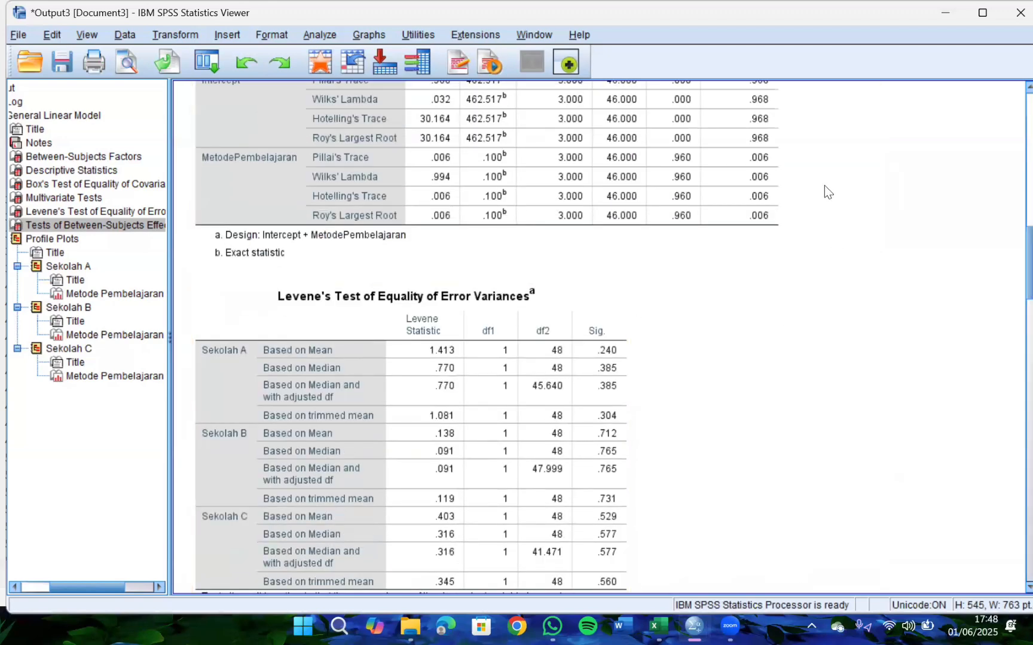
scroll(890, 207, up, 5)
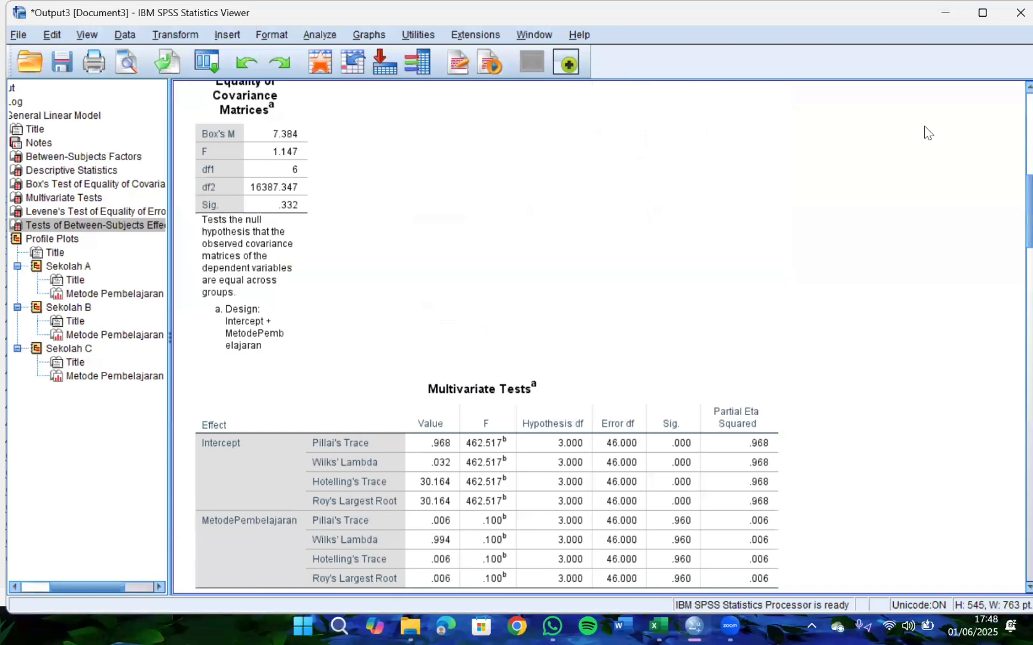